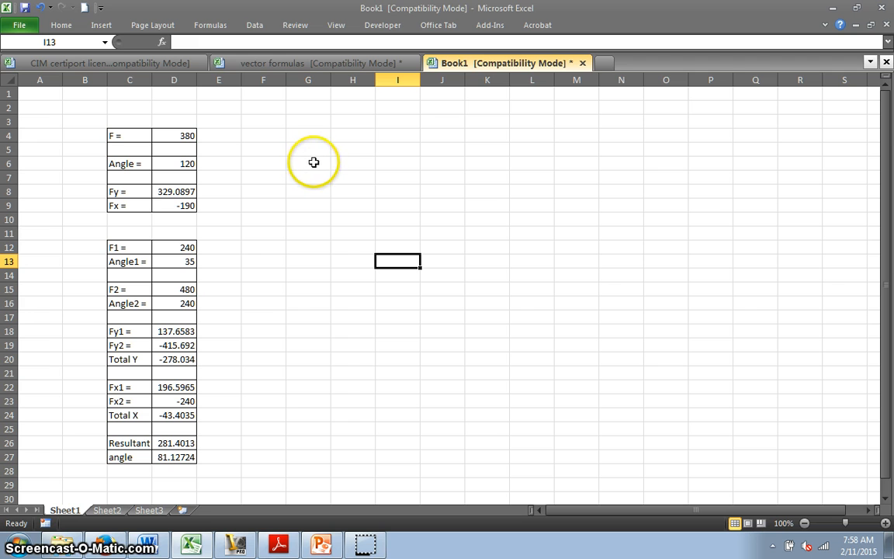
- Enter the column headings X, Y, A, XA, YA across I5:M5
{"action": "left_click", "coordinate": [391, 151]}
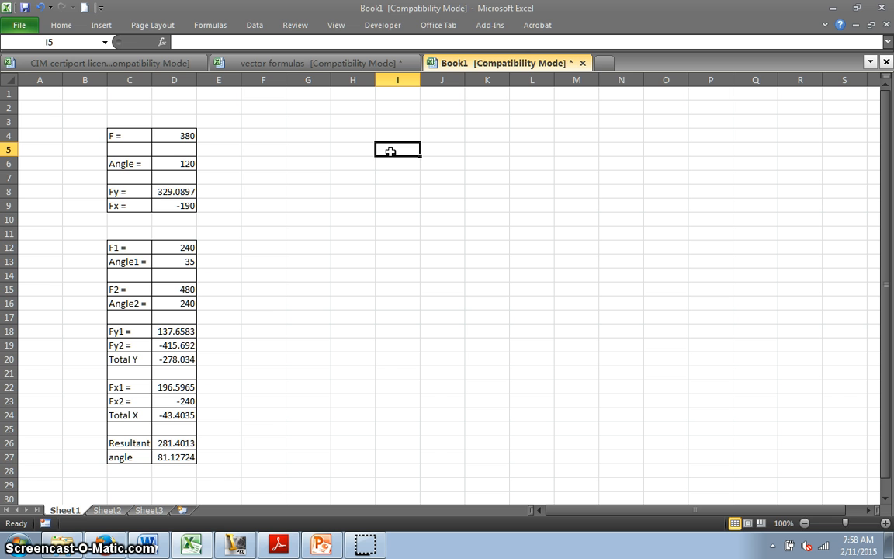
{"action": "type", "text": "x"}
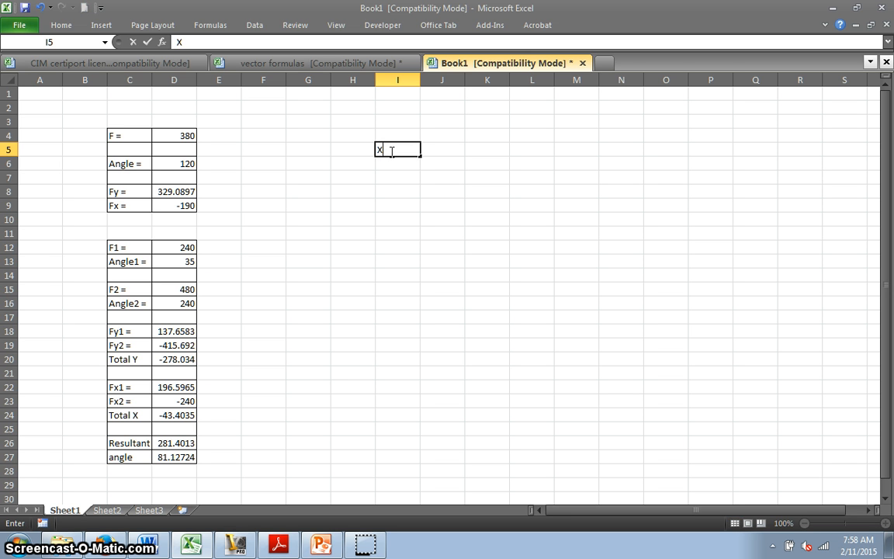
{"action": "key", "text": "Tab"}
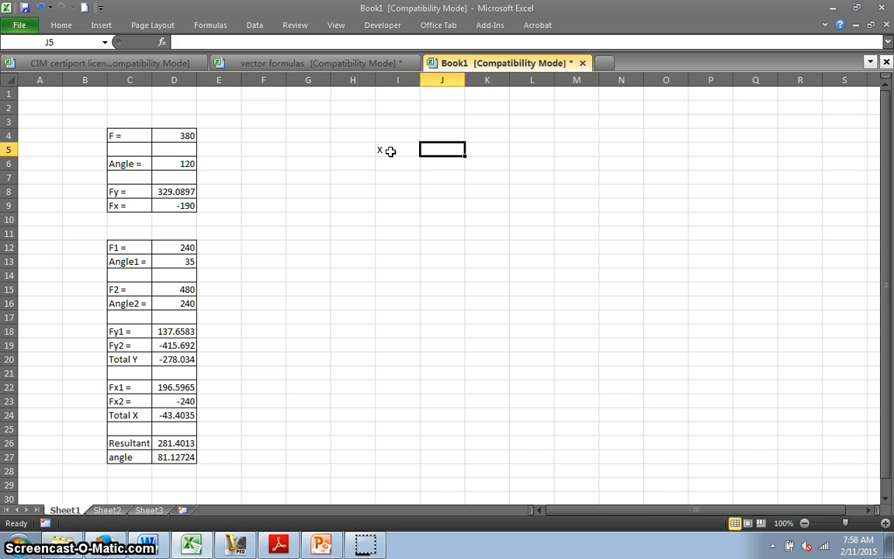
{"action": "type", "text": "Y"}
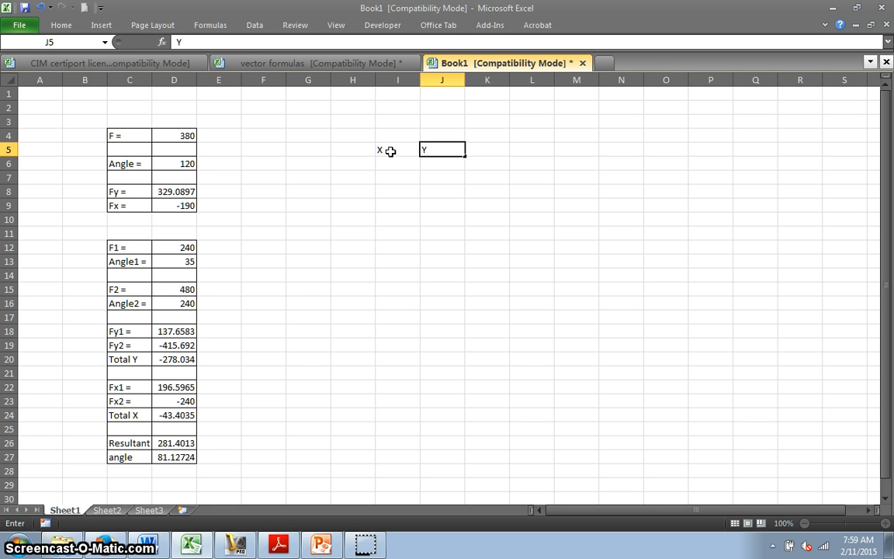
{"action": "key", "text": "Tab"}
{"action": "type", "text": "A"}
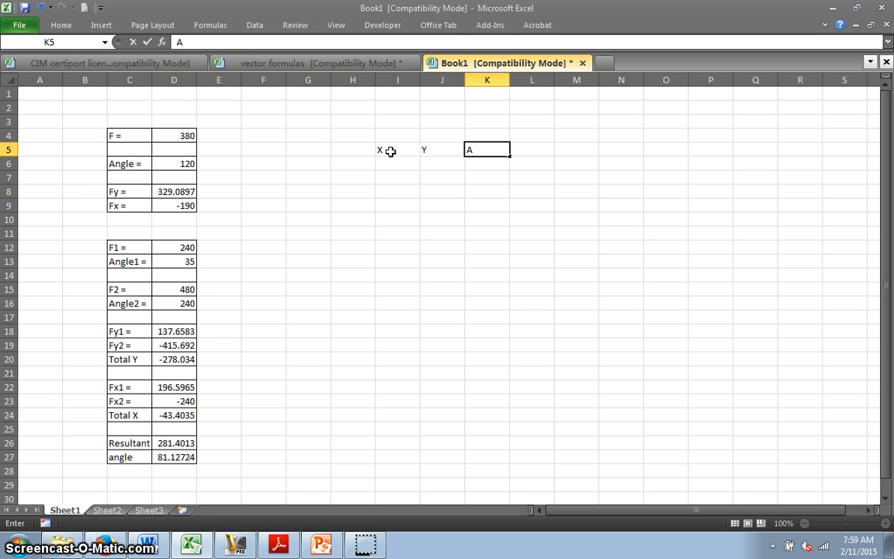
{"action": "key", "text": "Tab"}
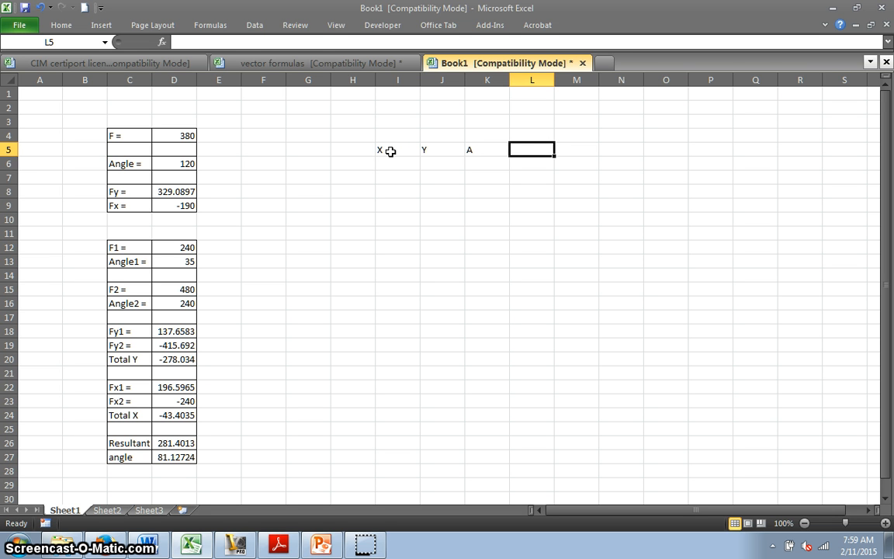
{"action": "type", "text": "XA"}
{"action": "key", "text": "Tab"}
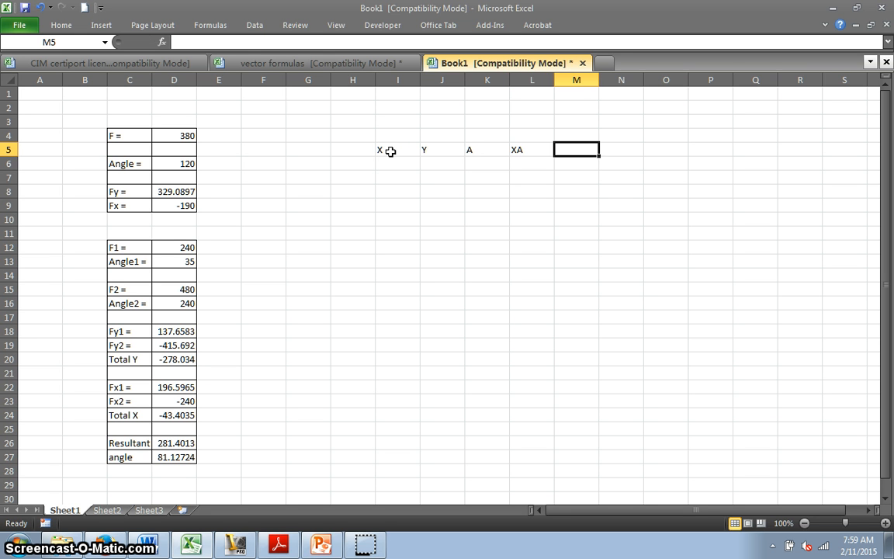
{"action": "type", "text": "YA"}
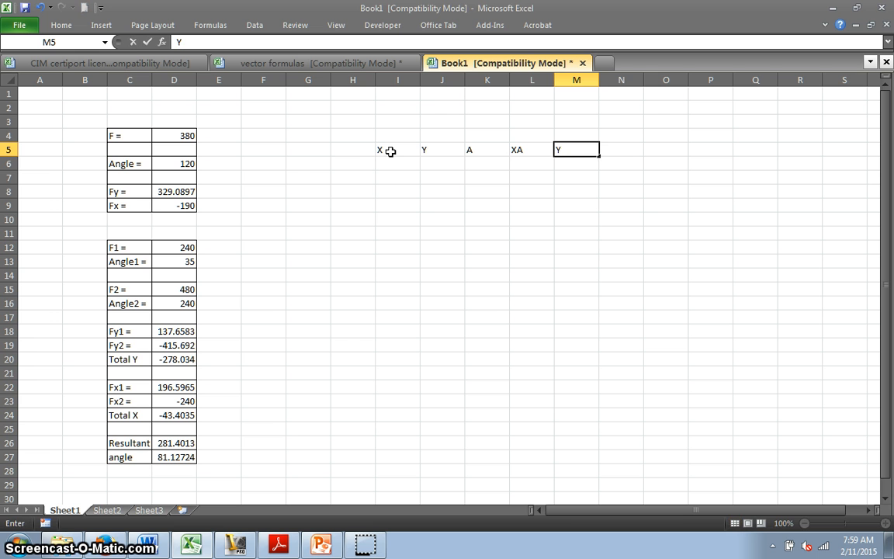
- Enter the row labels A, B, C, D down column H from H6, ending on the TOTALS cell
{"action": "left_click", "coordinate": [340, 166]}
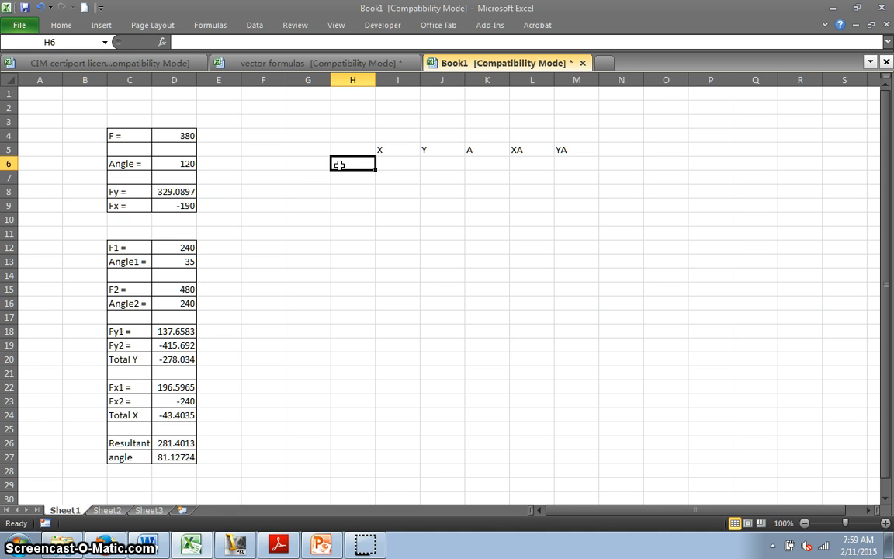
{"action": "type", "text": "A"}
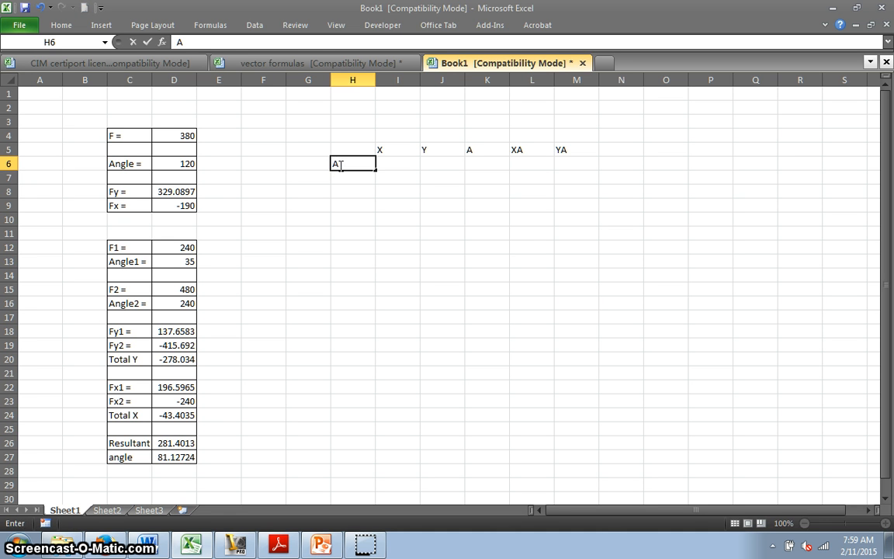
{"action": "key", "text": "Return"}
{"action": "type", "text": "B"}
{"action": "key", "text": "Return"}
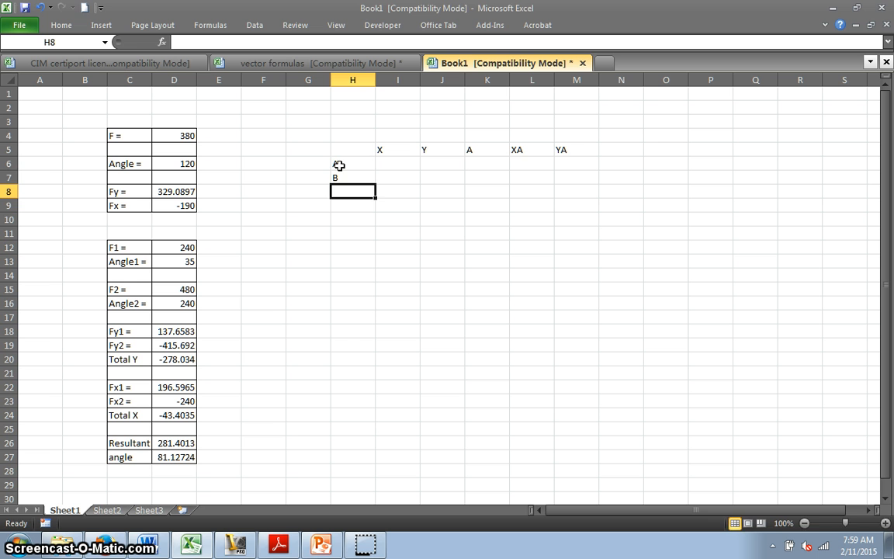
{"action": "type", "text": "C"}
{"action": "key", "text": "Return"}
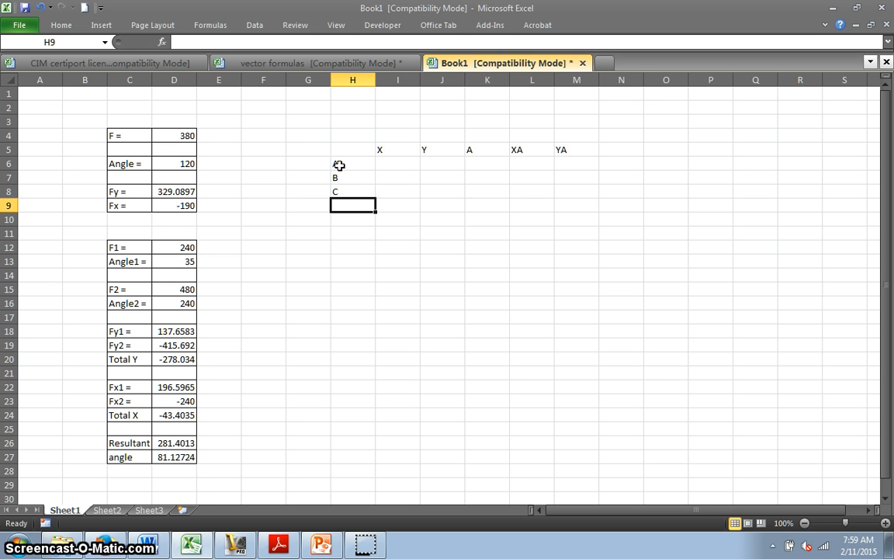
{"action": "type", "text": "D"}
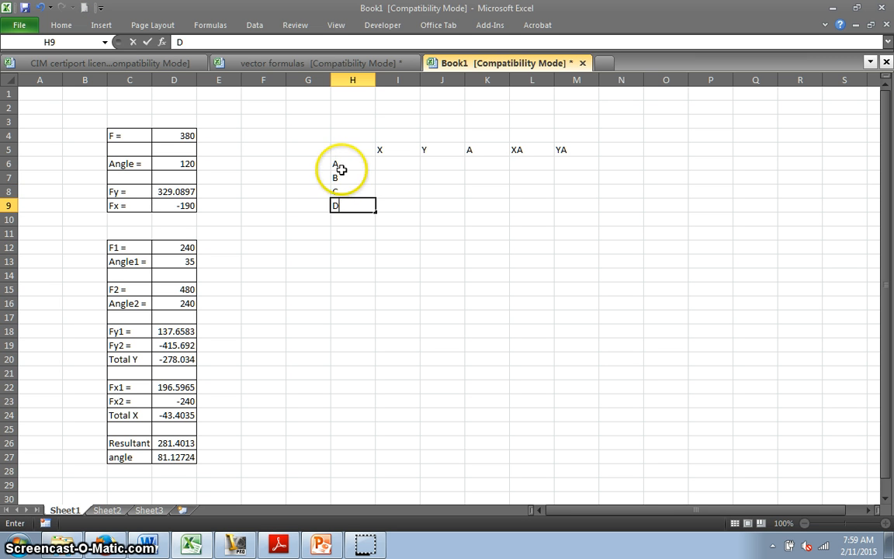
{"action": "key", "text": "Return"}
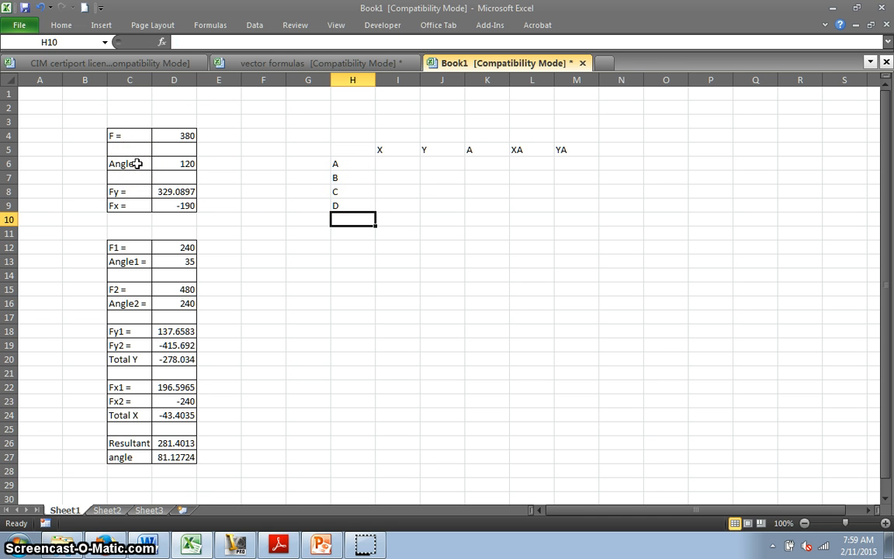
{"action": "type", "text": "TOTALS"}
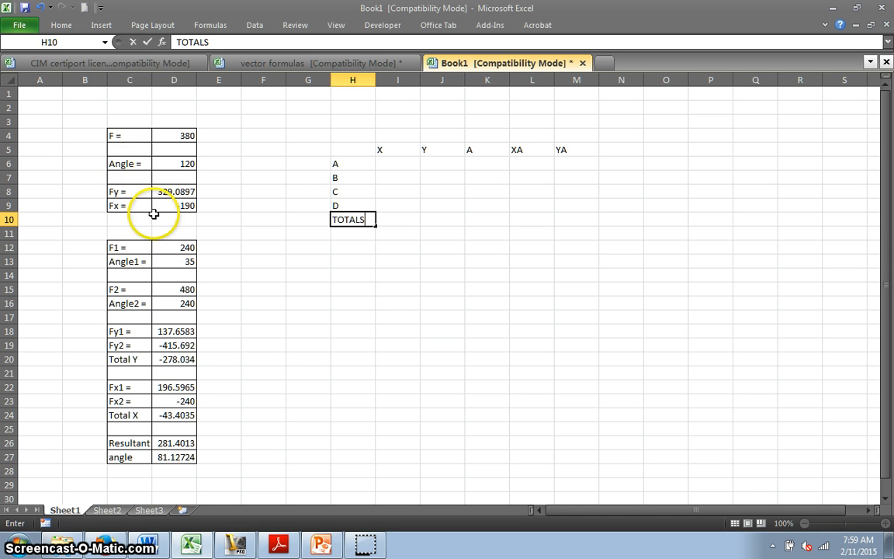
- Confirm the TOTALS label and apply All Borders to the table range H5:M10
{"action": "left_click", "coordinate": [346, 260]}
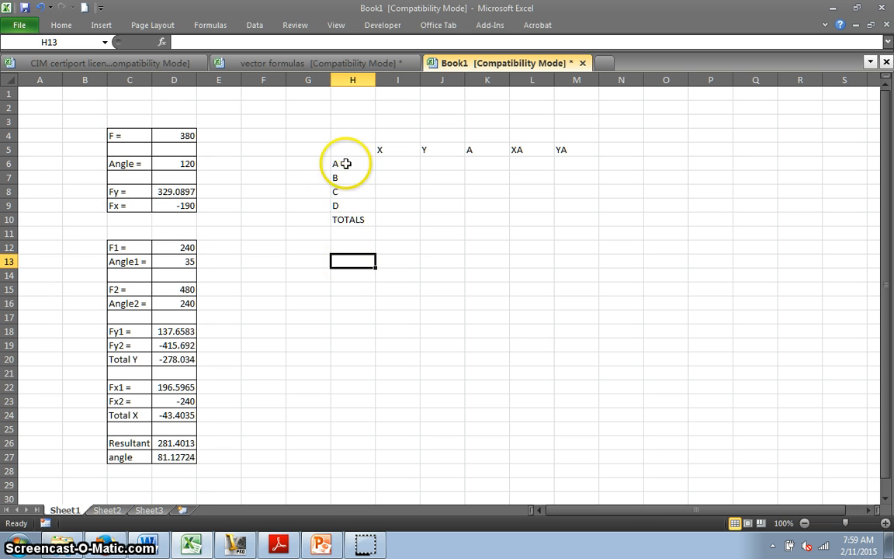
{"action": "mouse_move", "coordinate": [352, 149]}
{"action": "left_mouse_down"}
{"action": "mouse_move", "coordinate": [543, 180]}
{"action": "mouse_move", "coordinate": [569, 214]}
{"action": "left_mouse_up"}
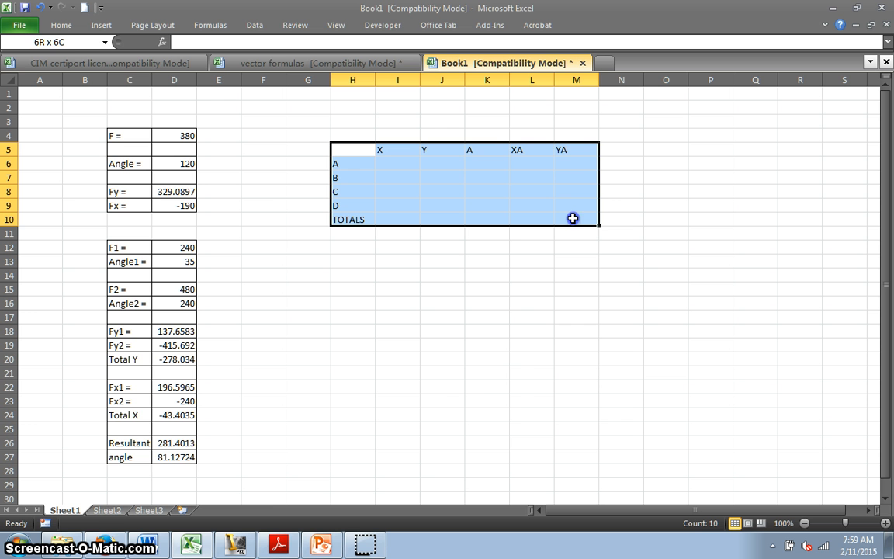
{"action": "right_click", "coordinate": [473, 190]}
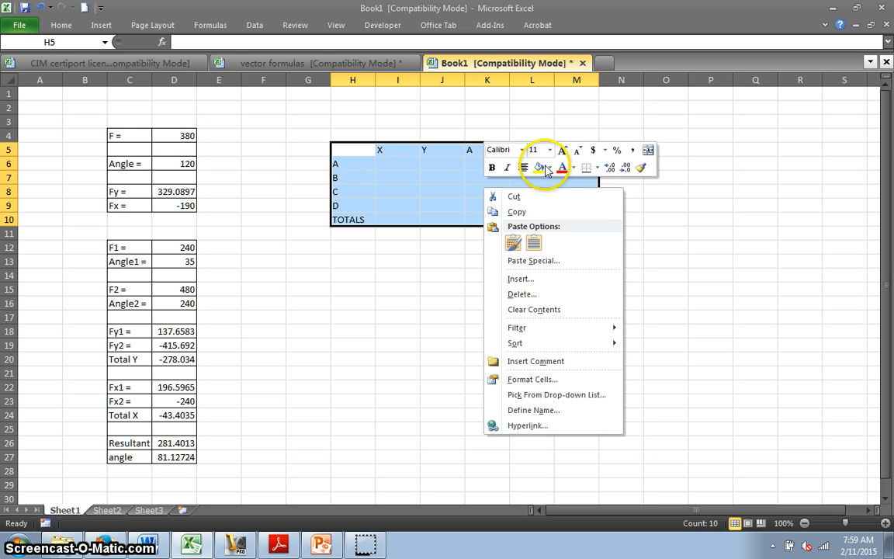
{"action": "left_click", "coordinate": [596, 168]}
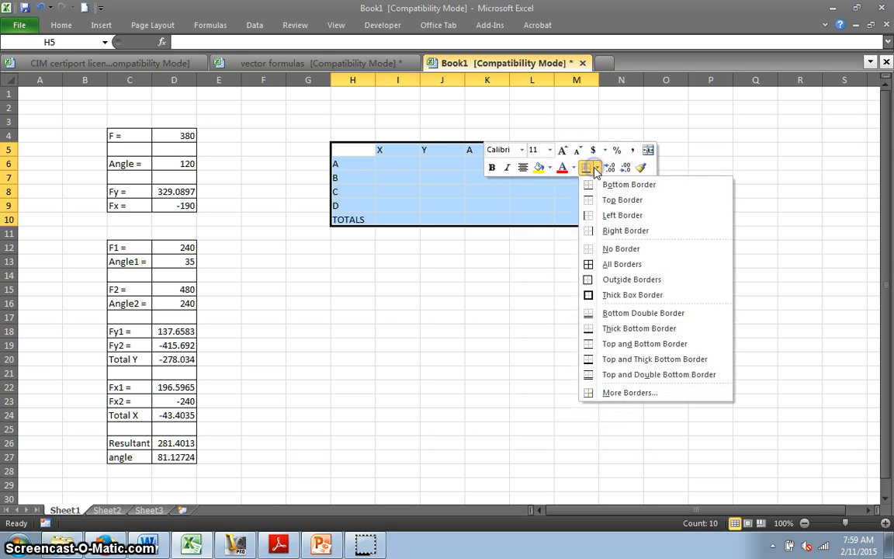
{"action": "left_click", "coordinate": [622, 264]}
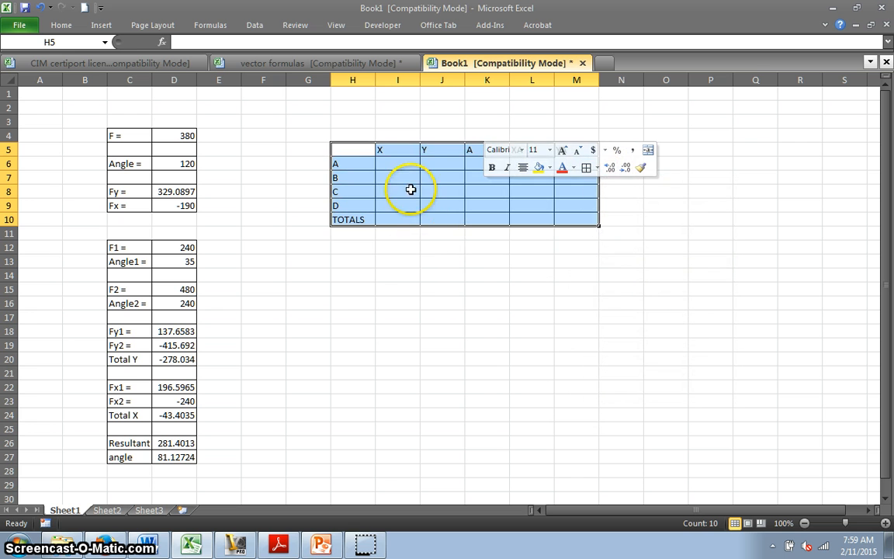
{"action": "left_click", "coordinate": [396, 164]}
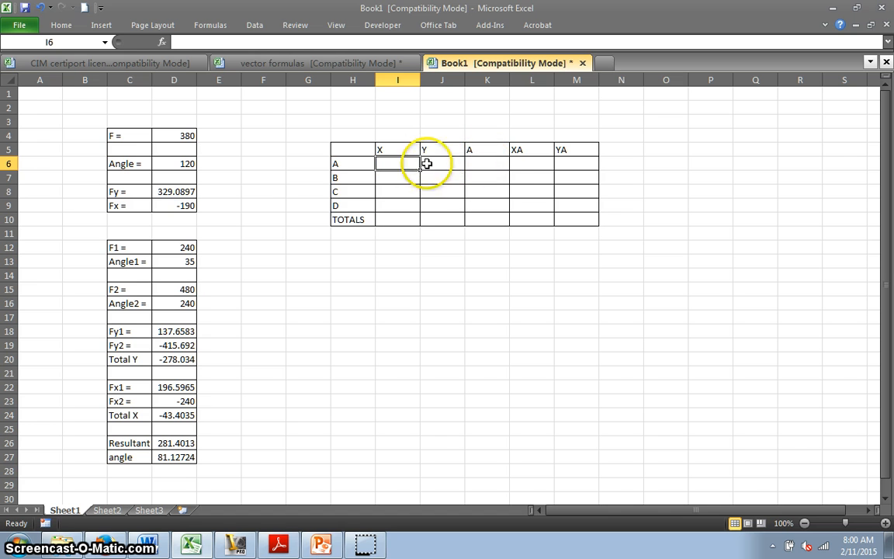
- Start an XA formula in L6 referencing I6 and K6, then discard the botched attempt
{"action": "left_click", "coordinate": [525, 163]}
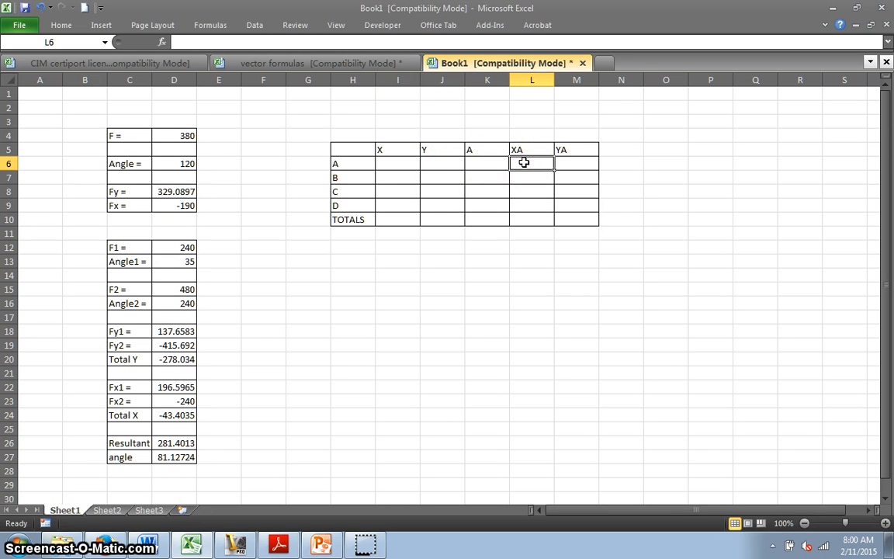
{"action": "type", "text": "="}
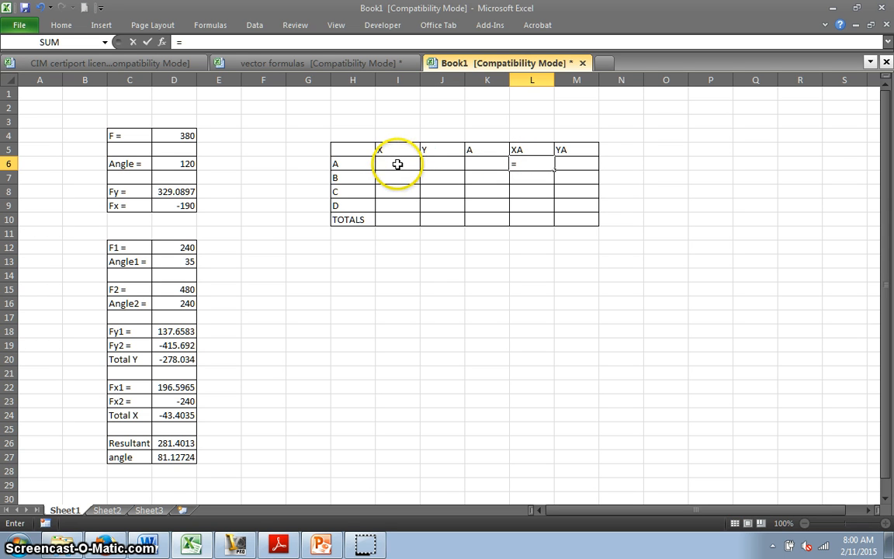
{"action": "left_click", "coordinate": [397, 164]}
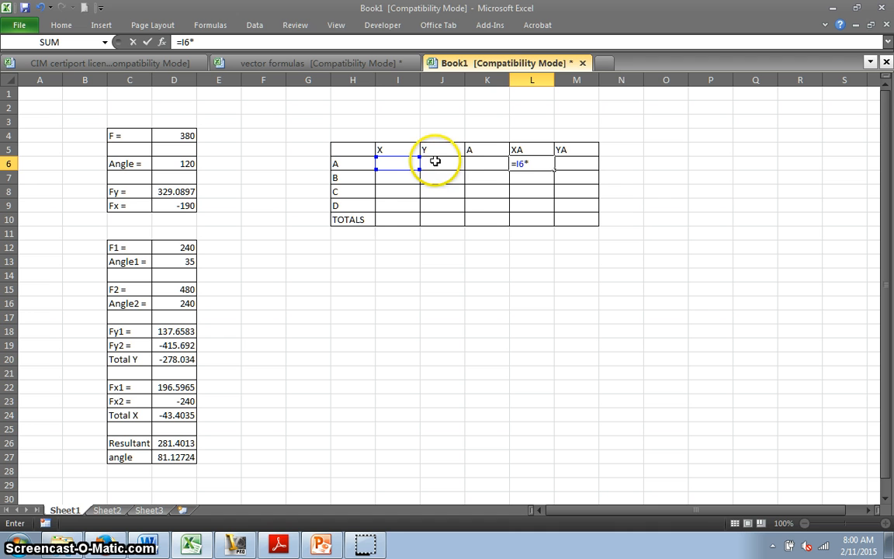
{"action": "left_click", "coordinate": [478, 165]}
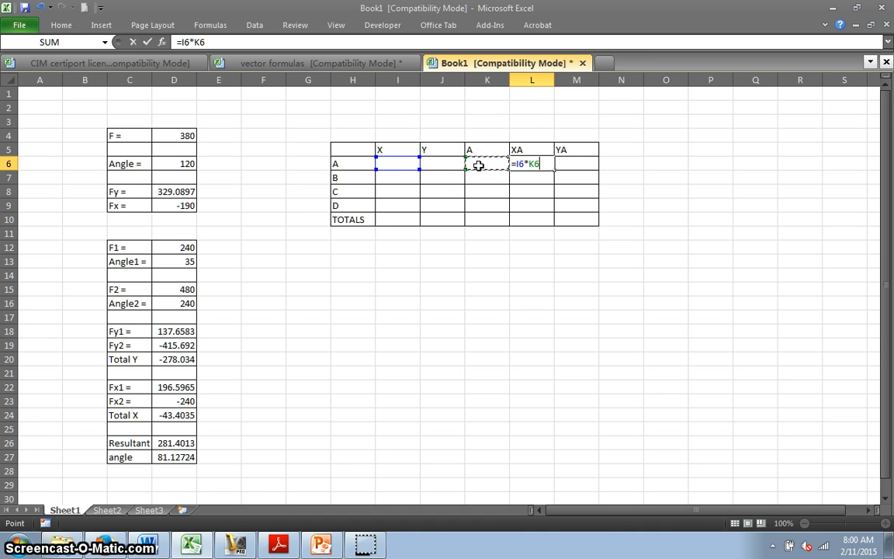
{"action": "left_click", "coordinate": [576, 164]}
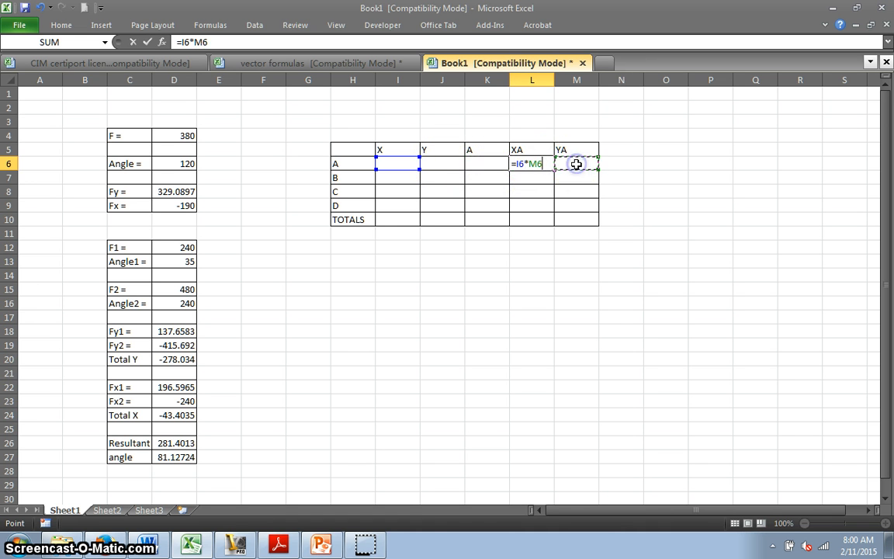
{"action": "type", "text": "="}
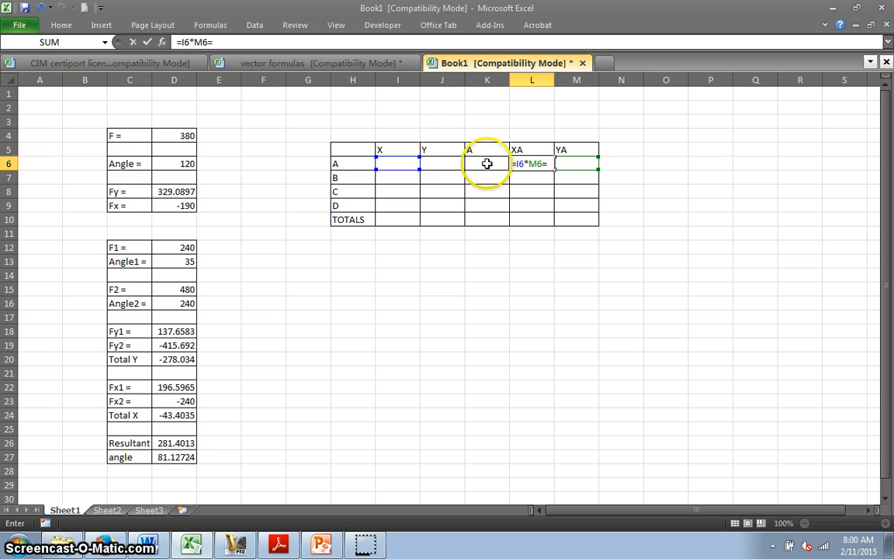
{"action": "left_click", "coordinate": [438, 165]}
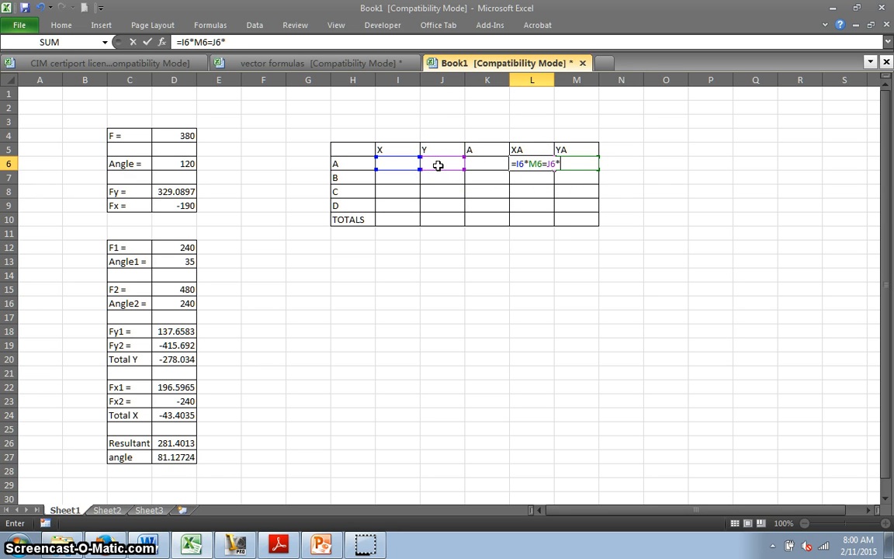
{"action": "left_click", "coordinate": [481, 165]}
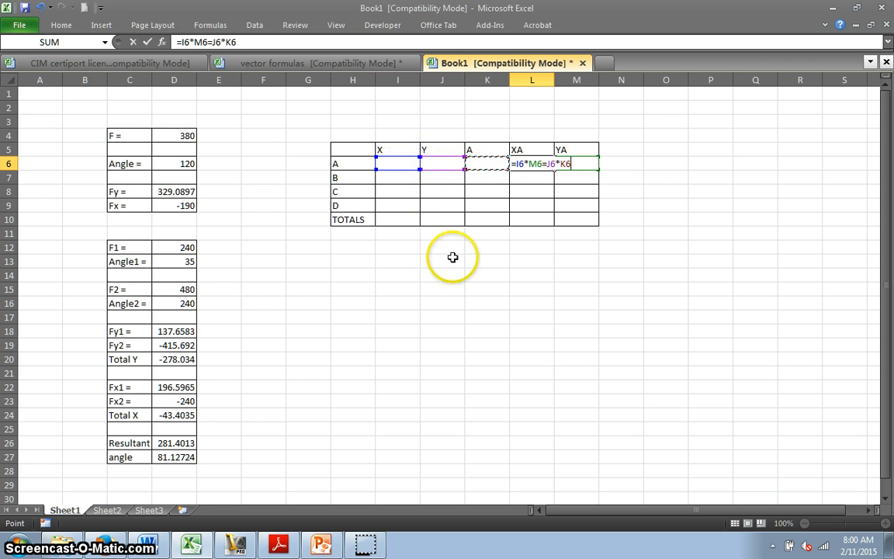
{"action": "key", "text": "Escape"}
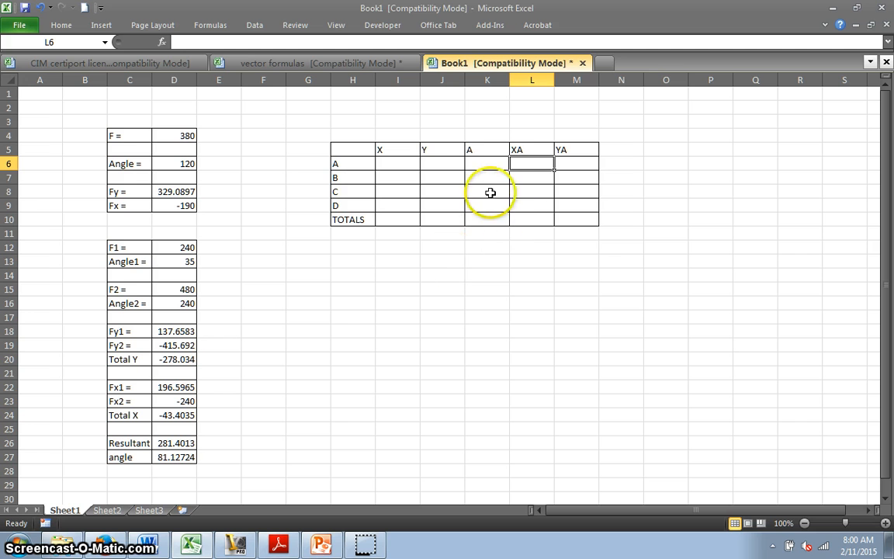
{"action": "left_click", "coordinate": [525, 165]}
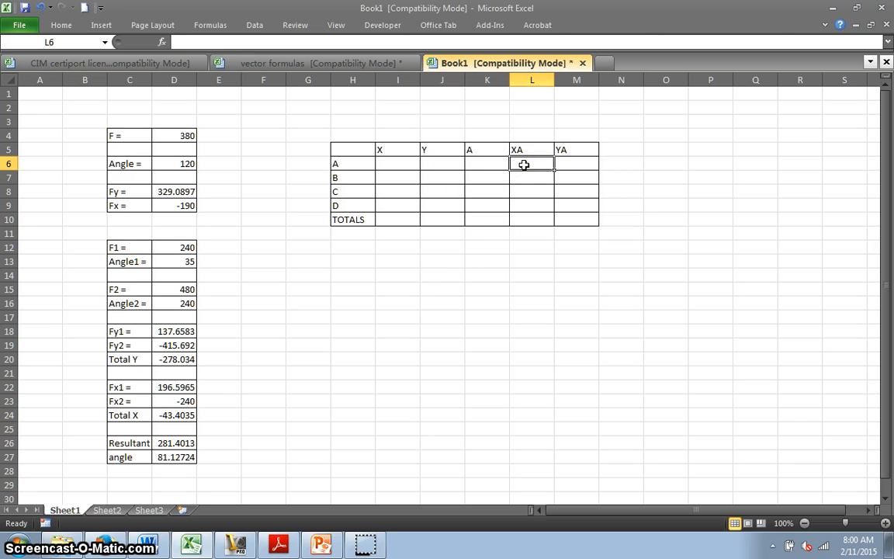
{"action": "left_click", "coordinate": [396, 164]}
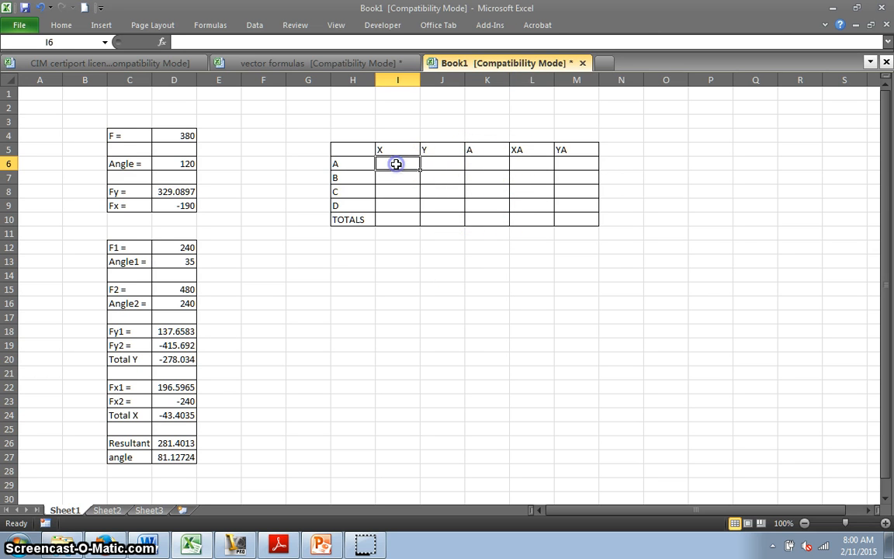
{"action": "type", "text": "="}
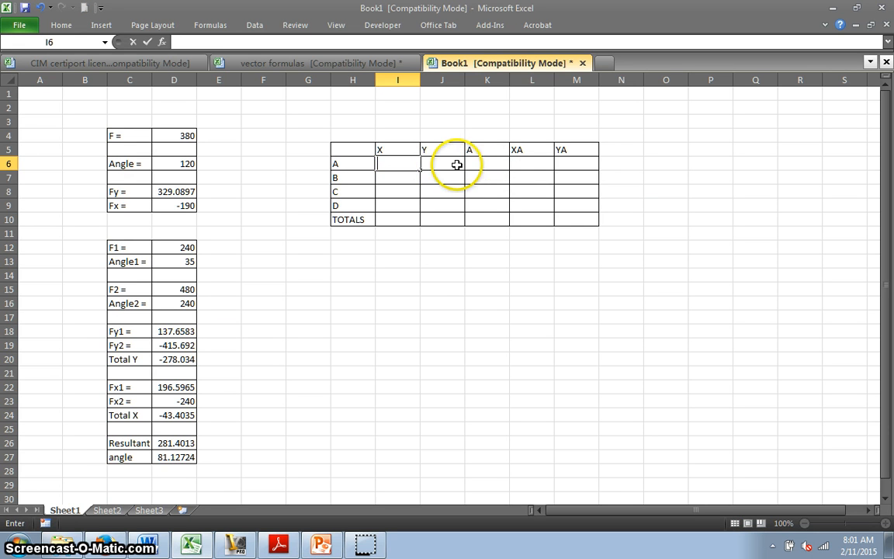
{"action": "key", "text": "Escape"}
- Set row A's XA to =I6*K6 in L6 and its YA to =J6*K6 in M6
{"action": "left_click", "coordinate": [524, 164]}
{"action": "type", "text": "="}
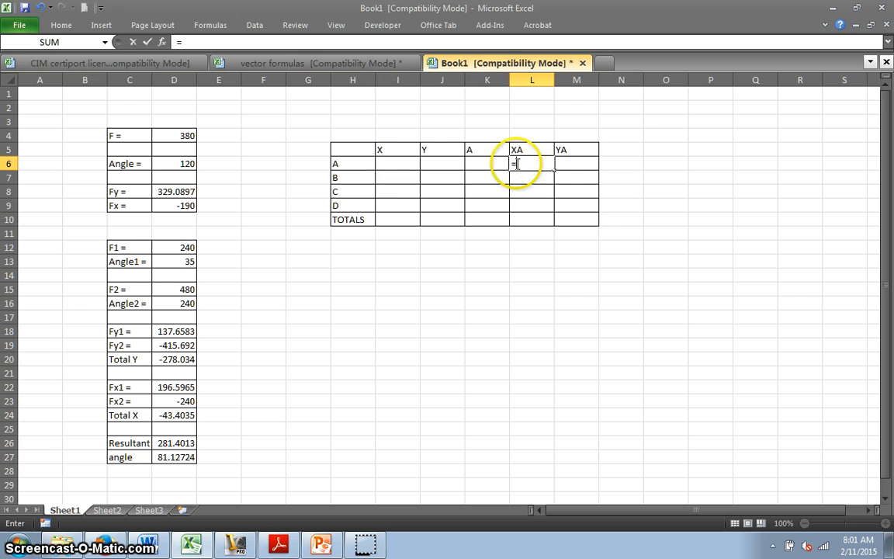
{"action": "left_click", "coordinate": [389, 165]}
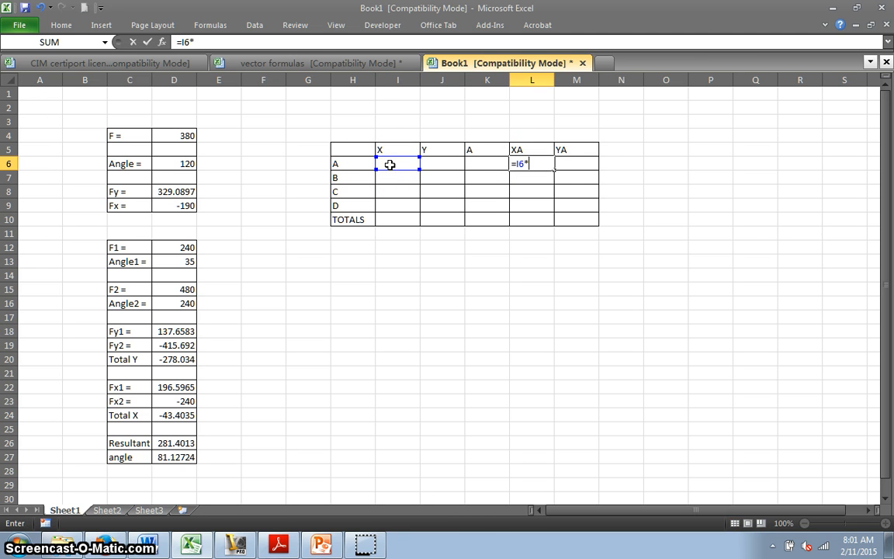
{"action": "left_click", "coordinate": [487, 164]}
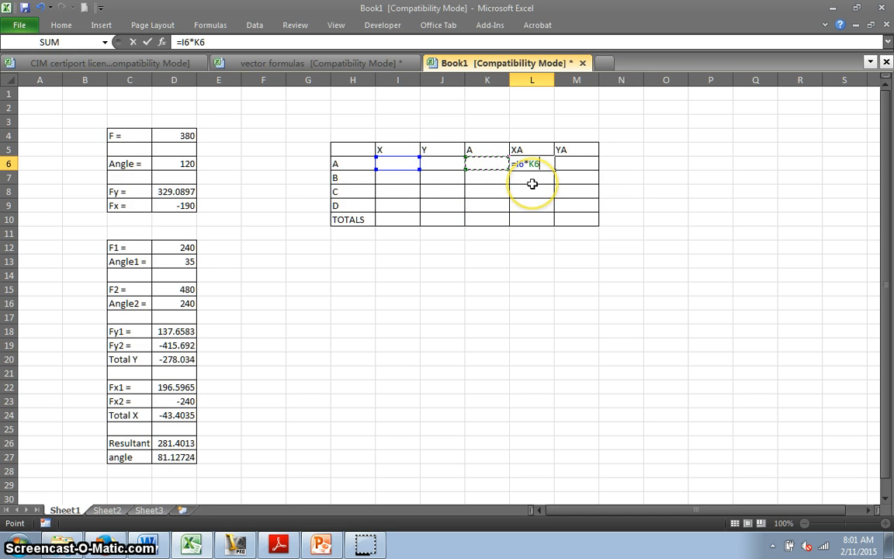
{"action": "key", "text": "Return"}
{"action": "left_click", "coordinate": [586, 163]}
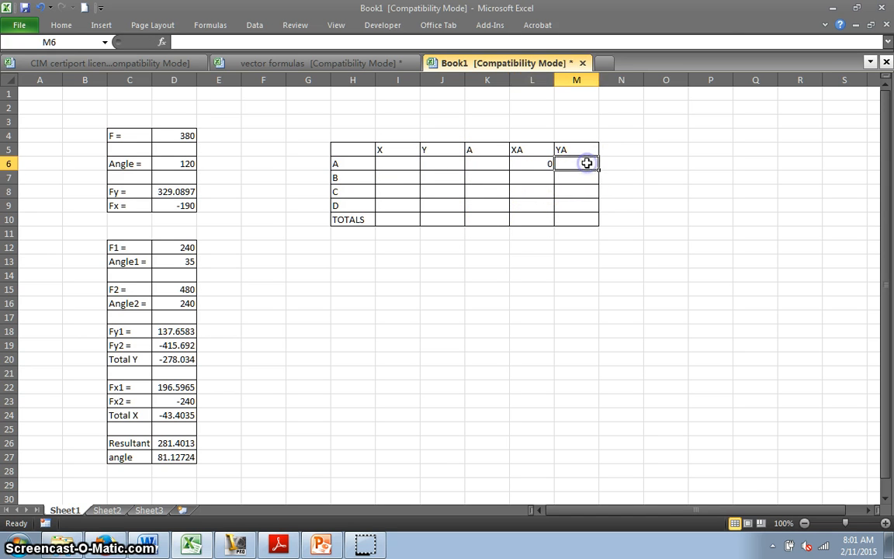
{"action": "type", "text": "="}
{"action": "left_click", "coordinate": [434, 163]}
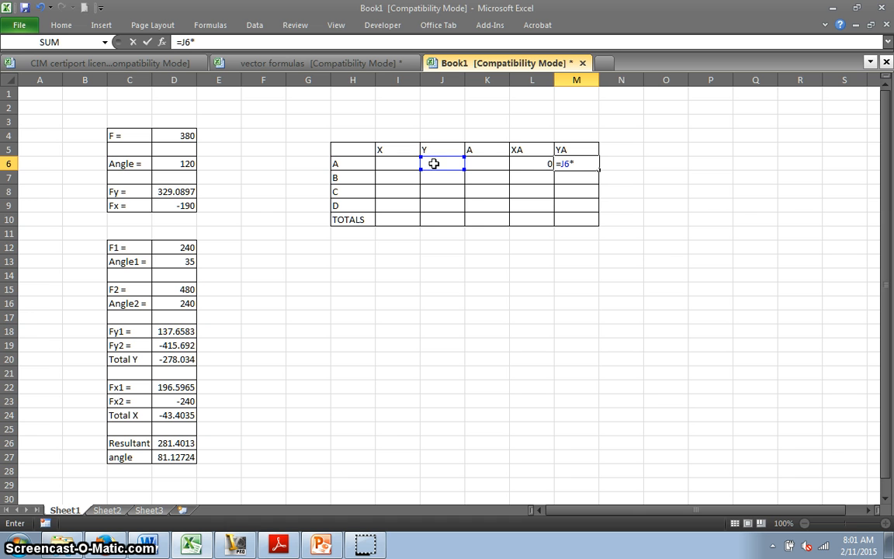
{"action": "left_click", "coordinate": [491, 162]}
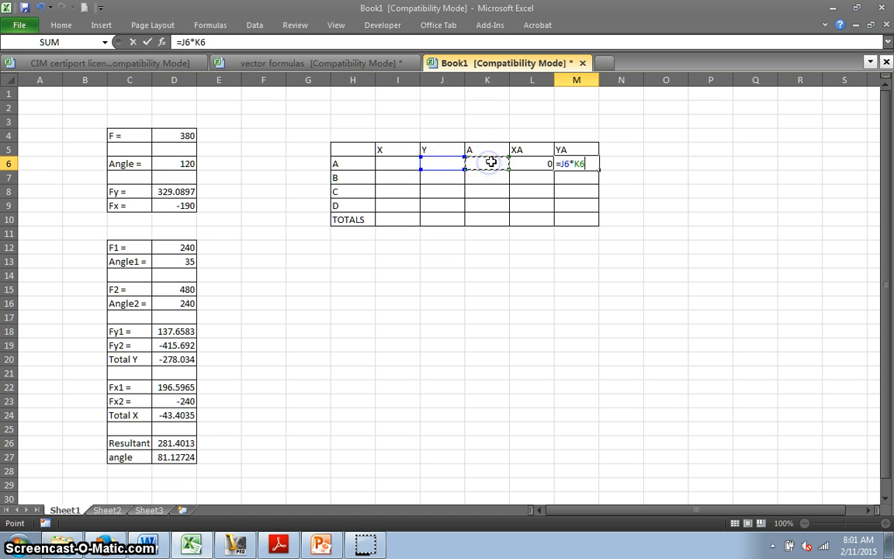
{"action": "key", "text": "Return"}
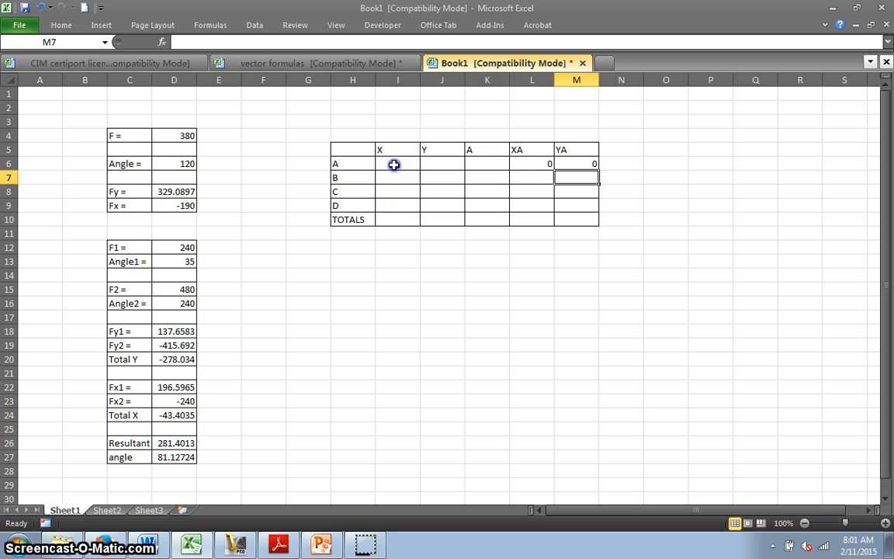
- Enter row A's values X 3, Y 8 and A 22, giving XA 66 and YA 176
{"action": "left_click", "coordinate": [394, 165]}
{"action": "type", "text": "3"}
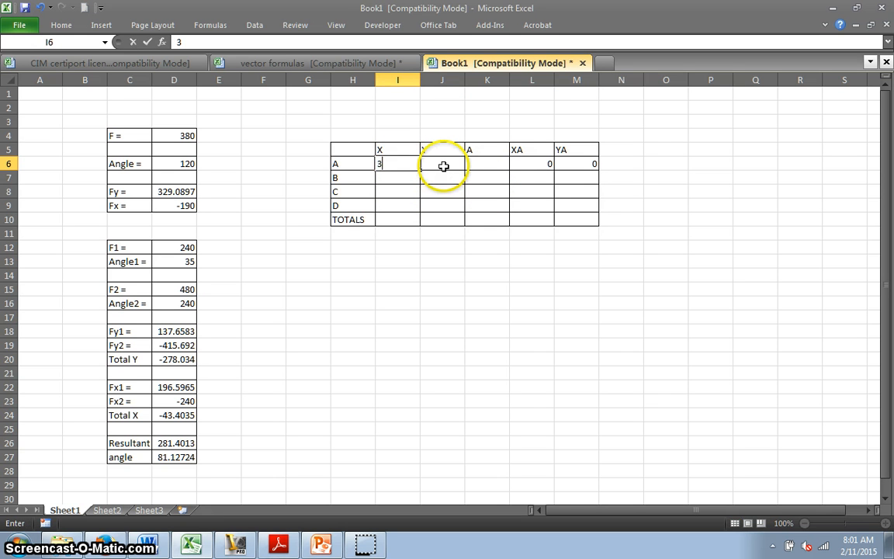
{"action": "left_click", "coordinate": [444, 166]}
{"action": "type", "text": "8"}
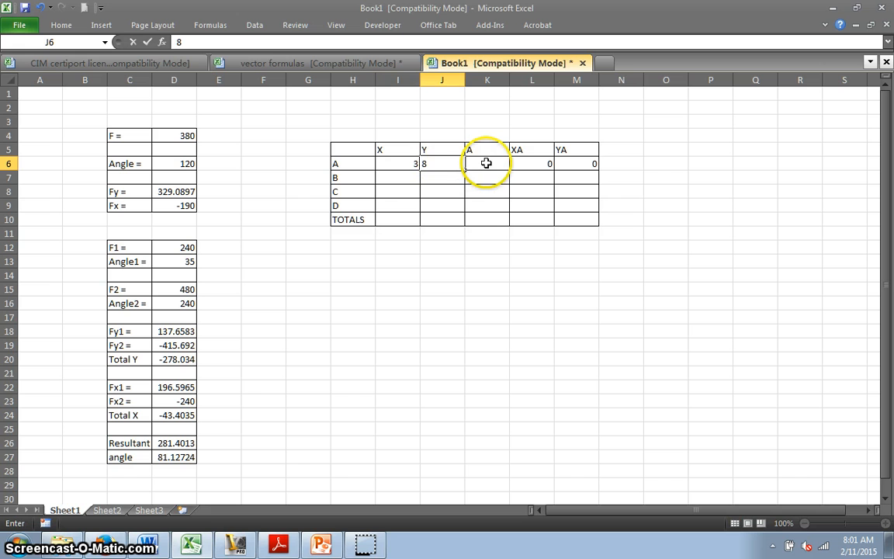
{"action": "left_click", "coordinate": [485, 163]}
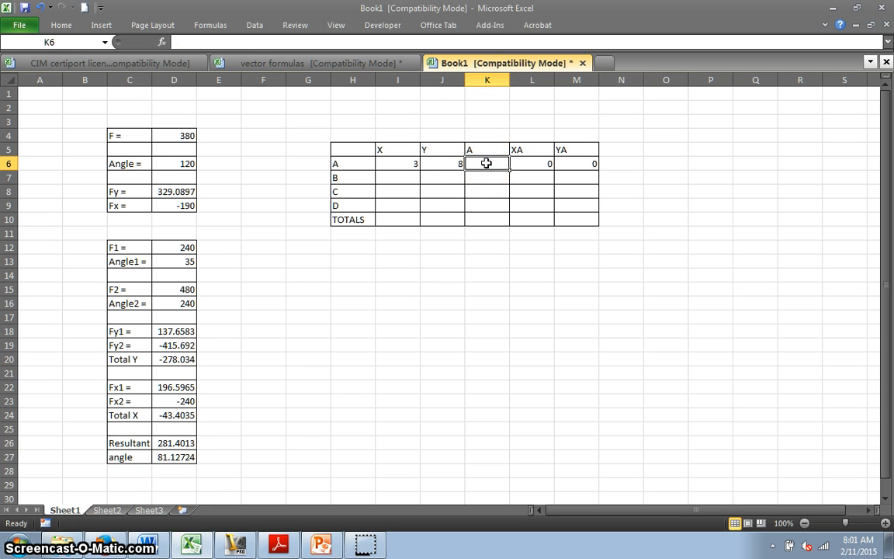
{"action": "type", "text": "2"}
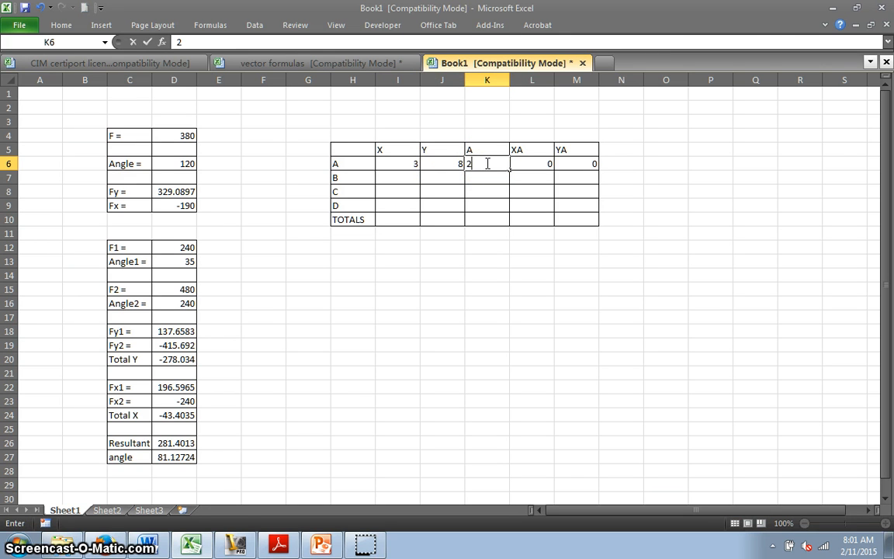
{"action": "type", "text": "2"}
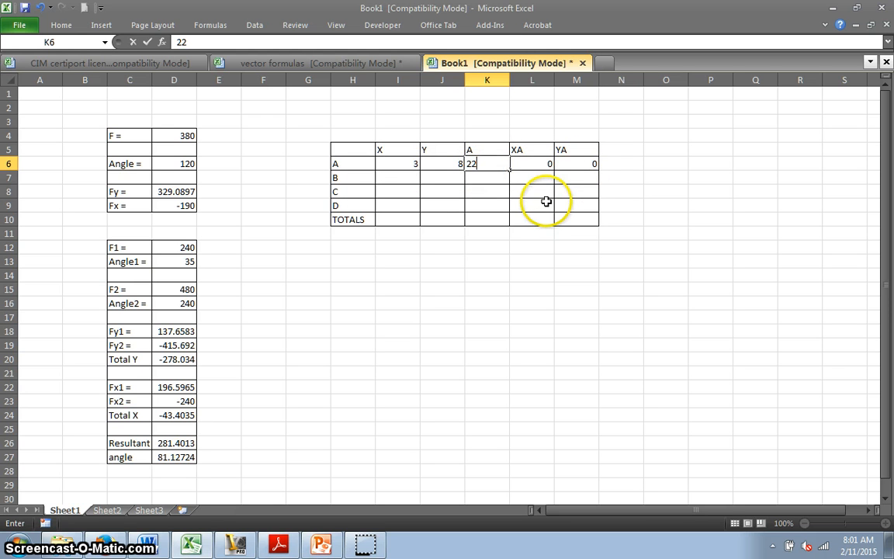
{"action": "key", "text": "Return"}
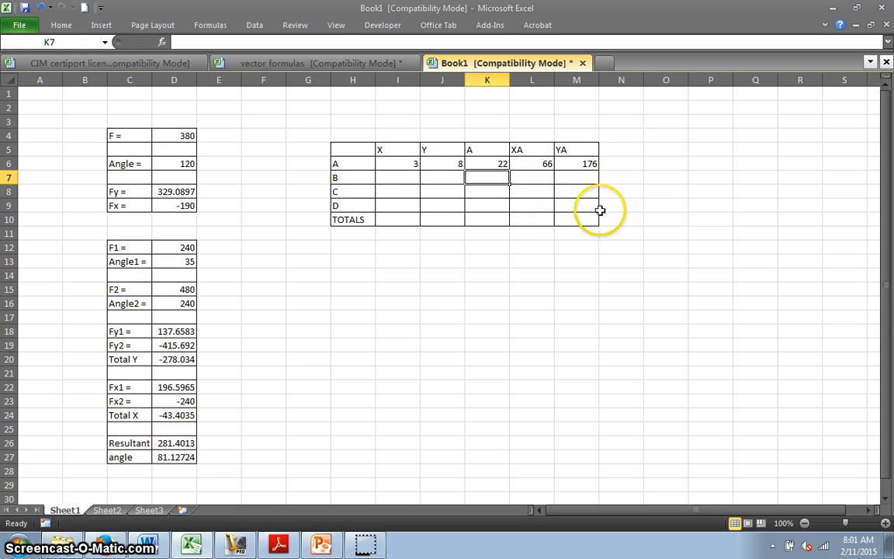
{"action": "left_click", "coordinate": [613, 205]}
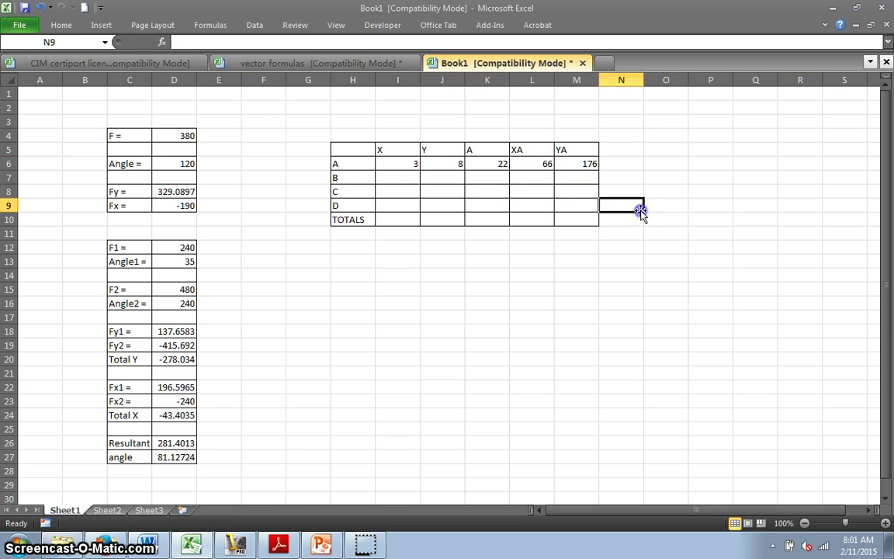
- Fill the XA and YA formulas down from row A through row D
{"action": "left_click", "coordinate": [534, 164]}
{"action": "left_click_drag", "start_coordinate": [534, 167], "coordinate": [536, 206]}
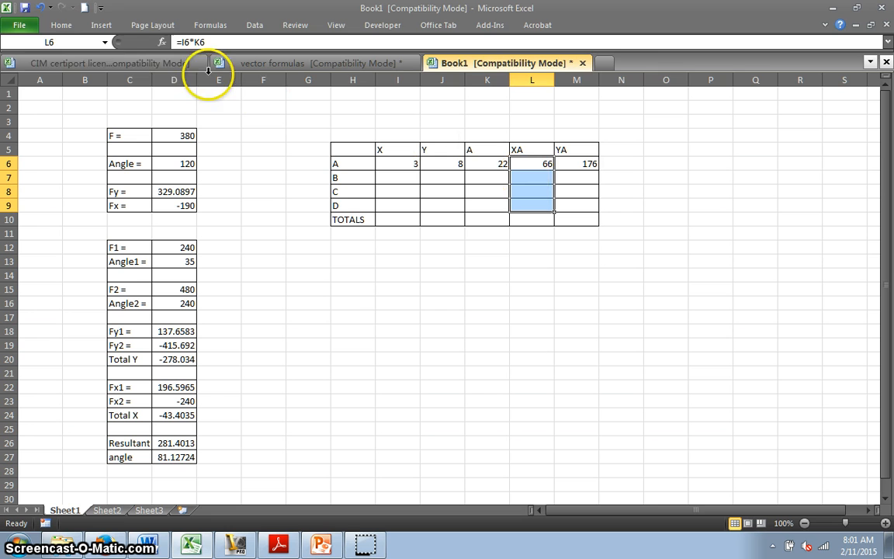
{"action": "left_click", "coordinate": [61, 25]}
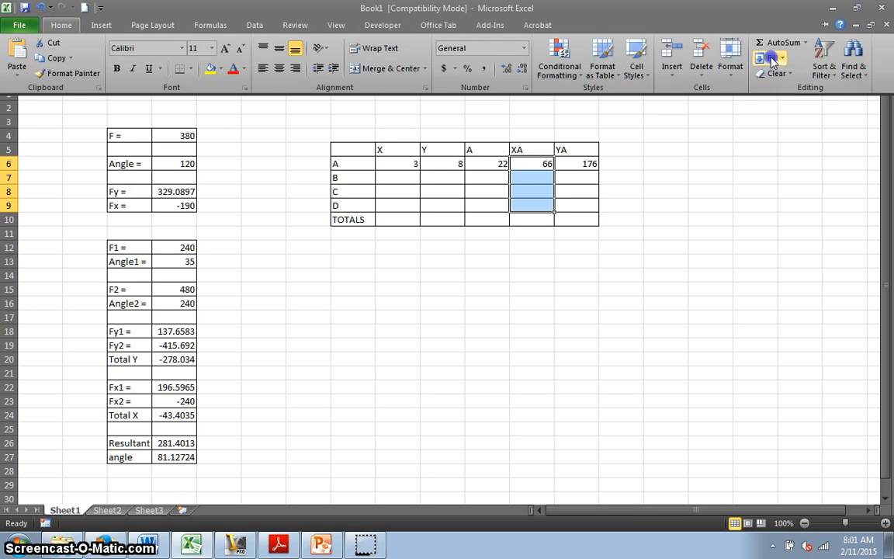
{"action": "left_click", "coordinate": [778, 57]}
{"action": "left_click", "coordinate": [776, 72]}
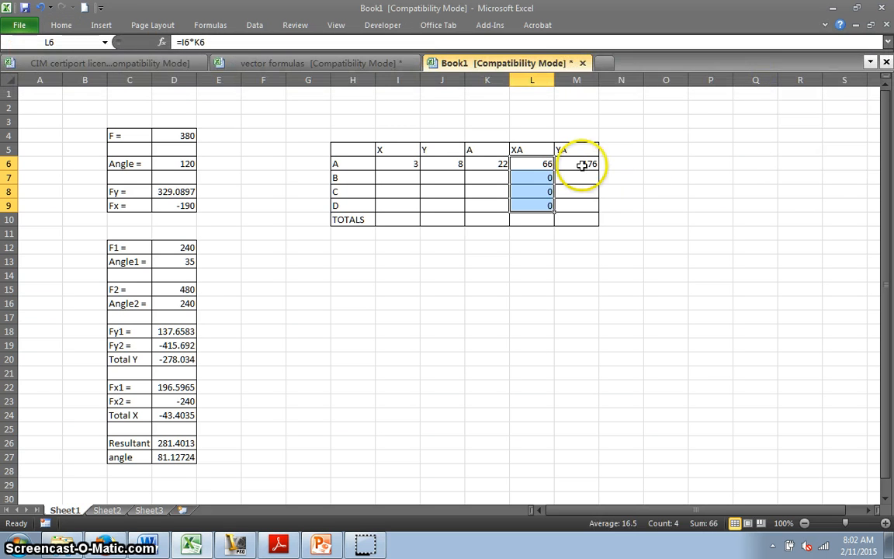
{"action": "left_click_drag", "start_coordinate": [586, 164], "coordinate": [586, 200]}
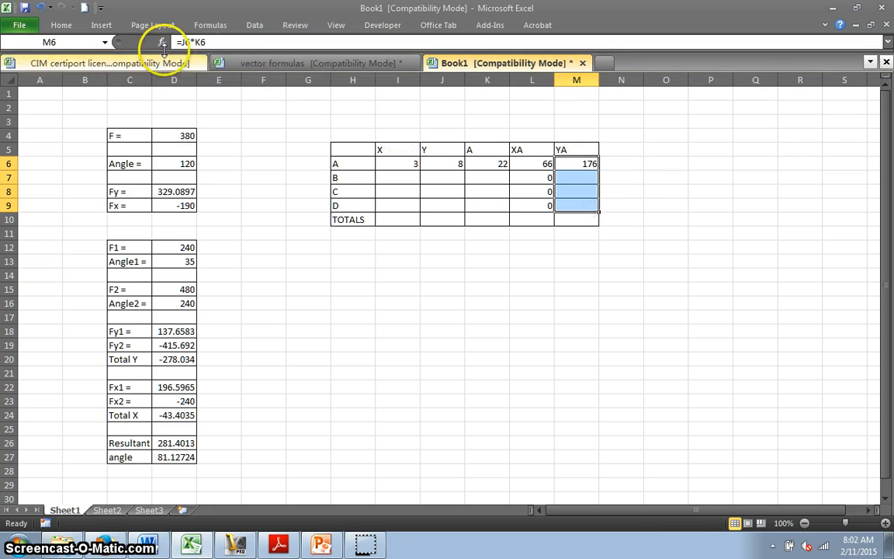
{"action": "left_click", "coordinate": [61, 24]}
{"action": "left_click", "coordinate": [773, 58]}
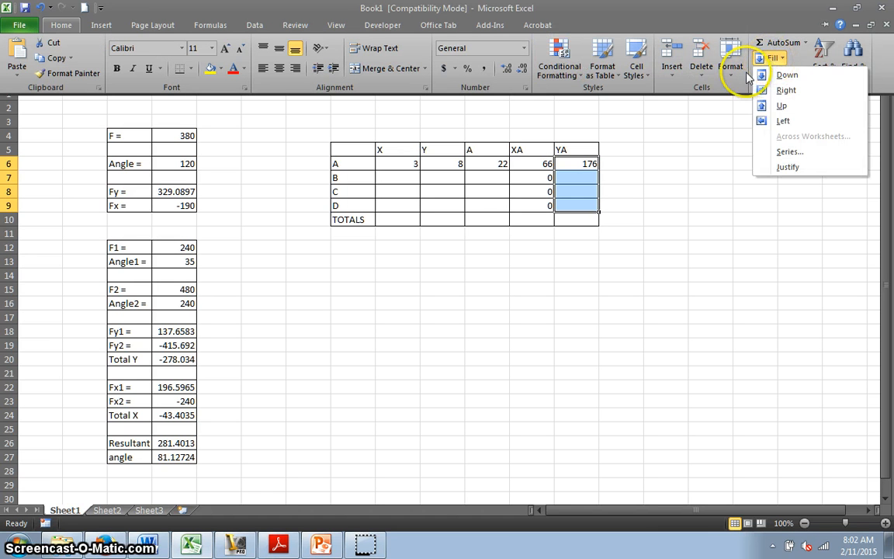
{"action": "left_click", "coordinate": [785, 75]}
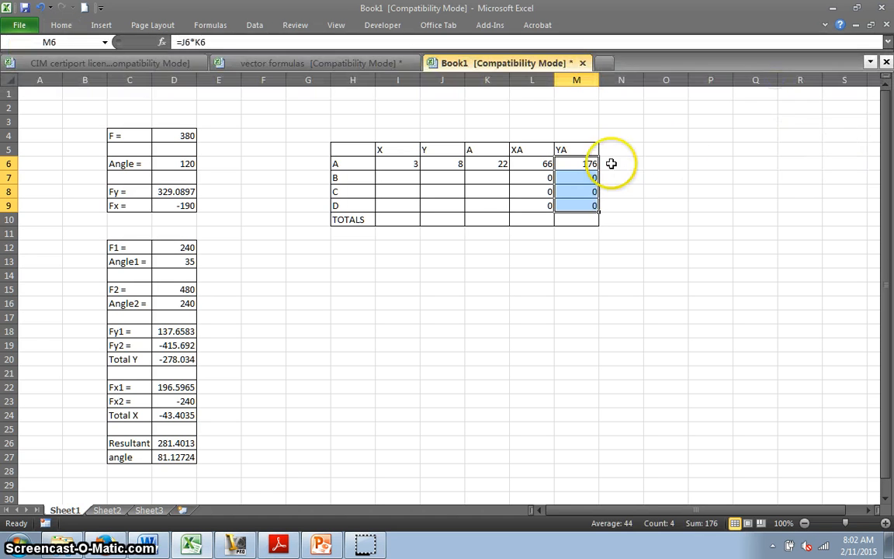
- Check the filled XA formulas in rows B, C and D
{"action": "left_click", "coordinate": [537, 177]}
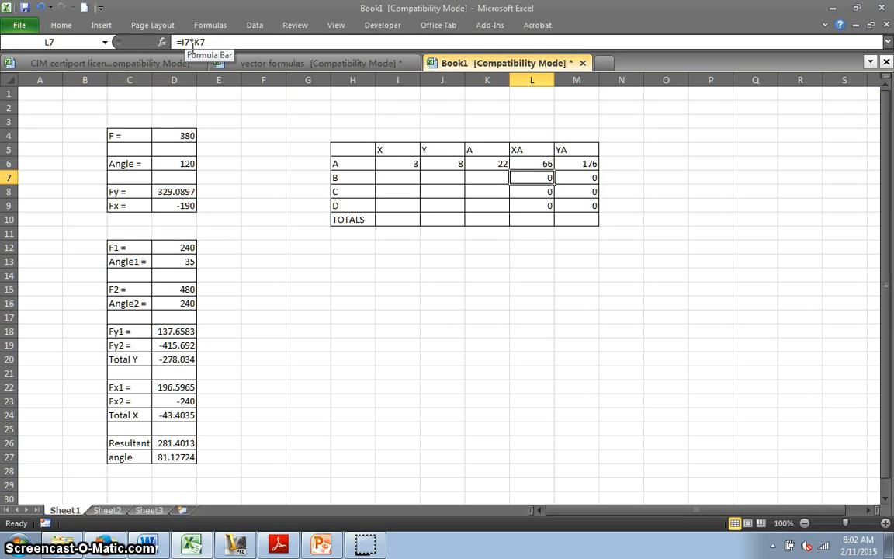
{"action": "key", "text": "Down"}
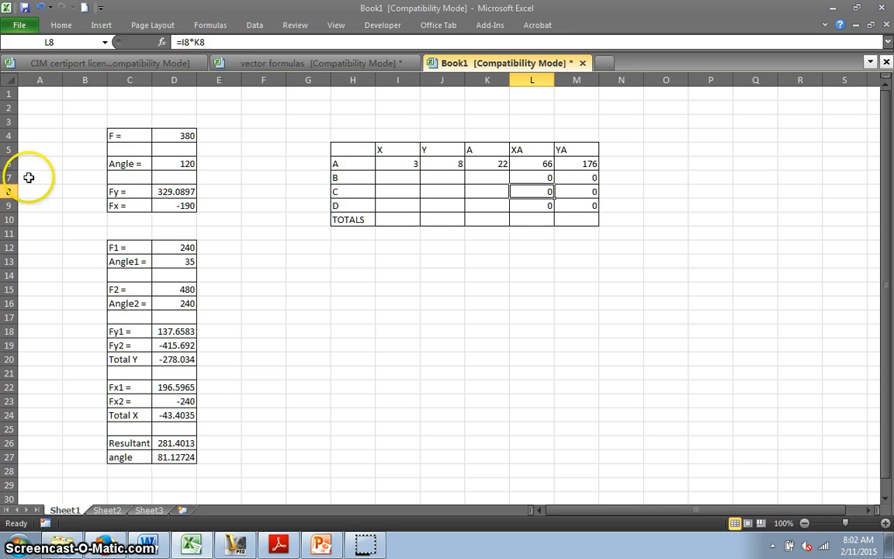
{"action": "key", "text": "Down"}
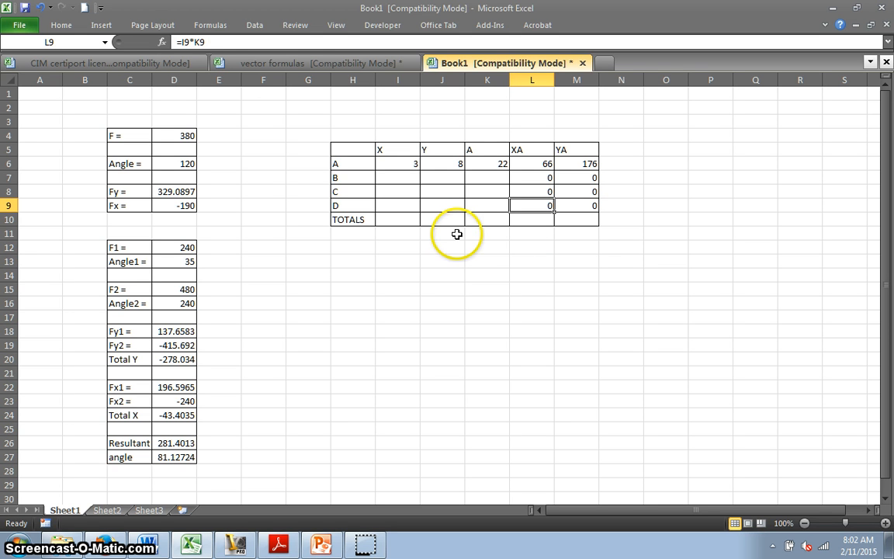
- Total the A column in K10 with =SUM(K6:K9), giving 22
{"action": "left_click", "coordinate": [392, 217]}
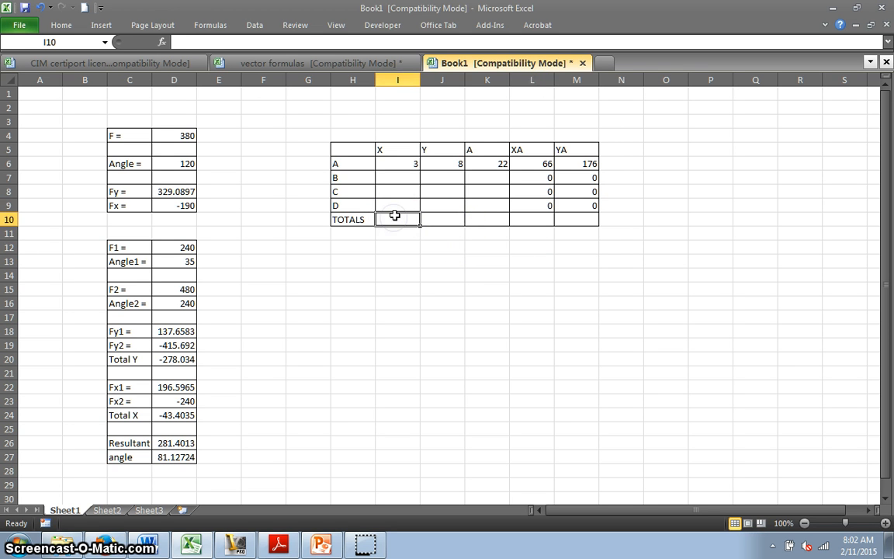
{"action": "type", "text": "XXXXX"}
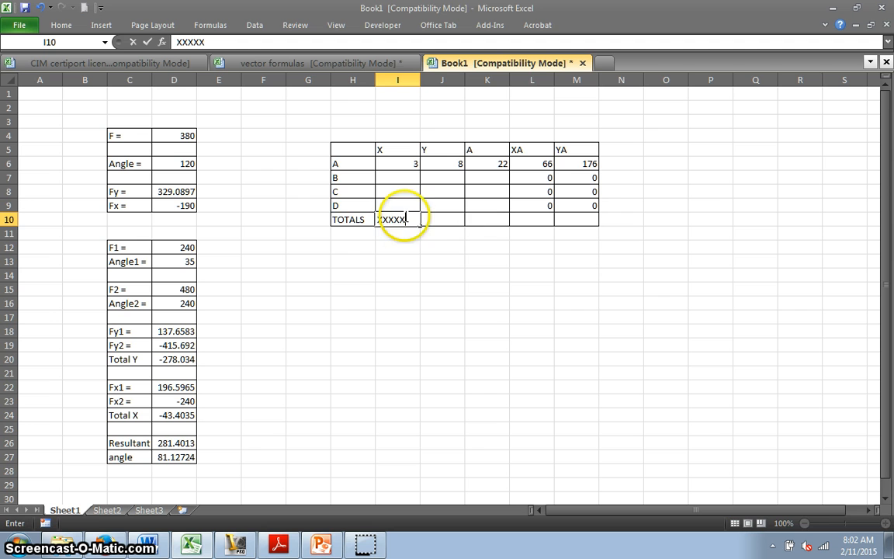
{"action": "key", "text": "Tab"}
{"action": "type", "text": "XXX"}
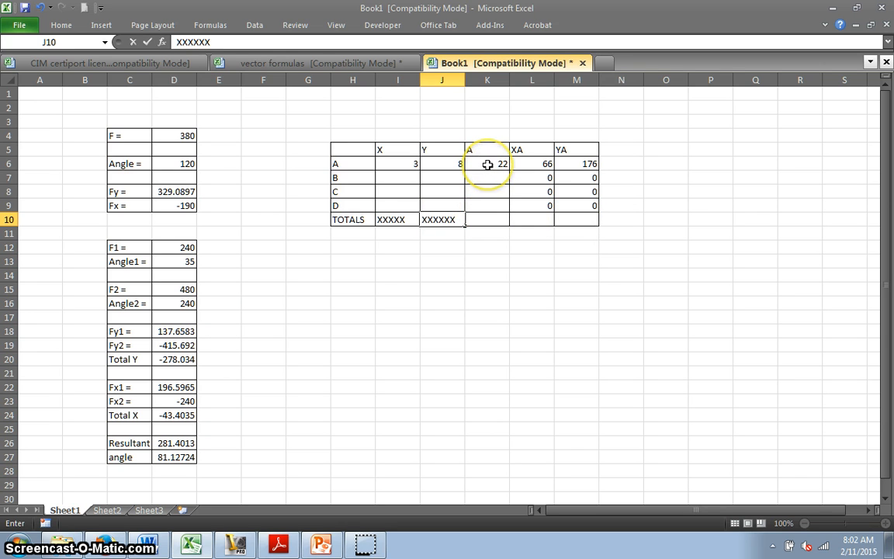
{"action": "left_click_drag", "start_coordinate": [487, 165], "coordinate": [488, 206]}
{"action": "left_click", "coordinate": [488, 220]}
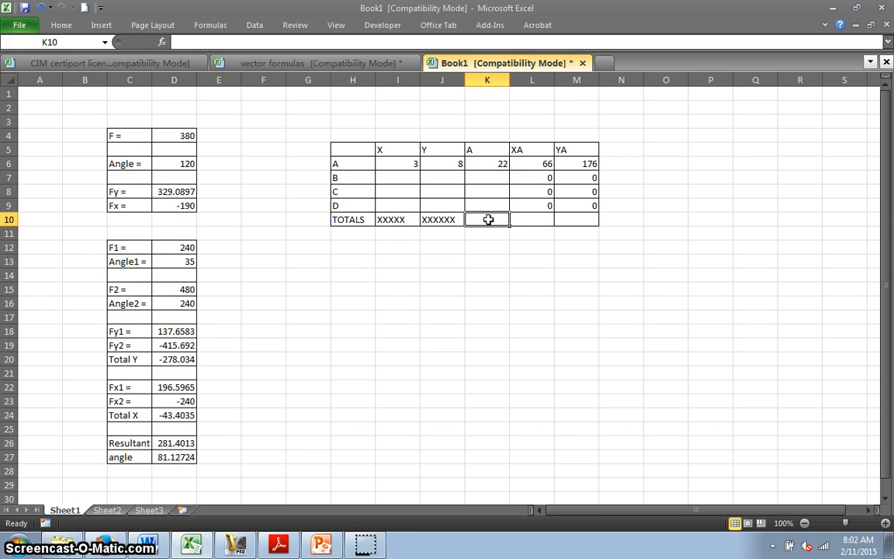
{"action": "type", "text": "="}
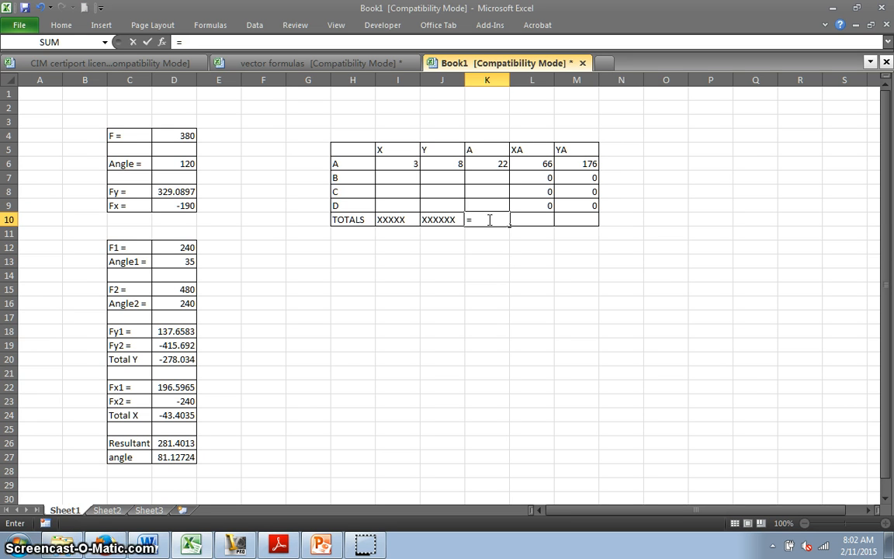
{"action": "type", "text": "SU"}
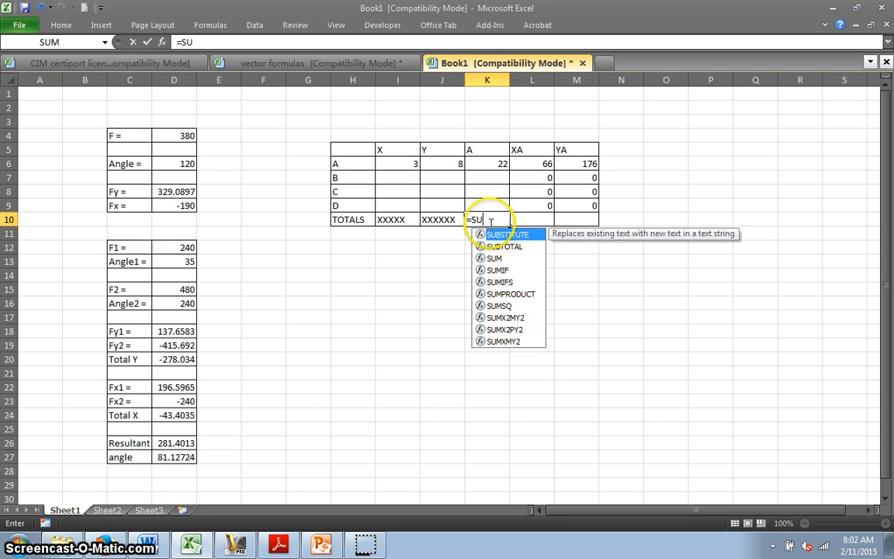
{"action": "double_click", "coordinate": [495, 258]}
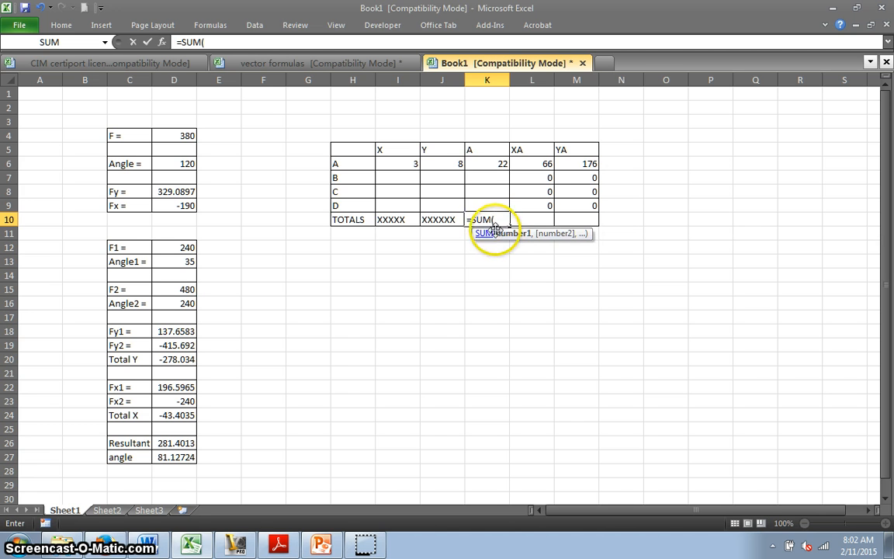
{"action": "left_click", "coordinate": [486, 164]}
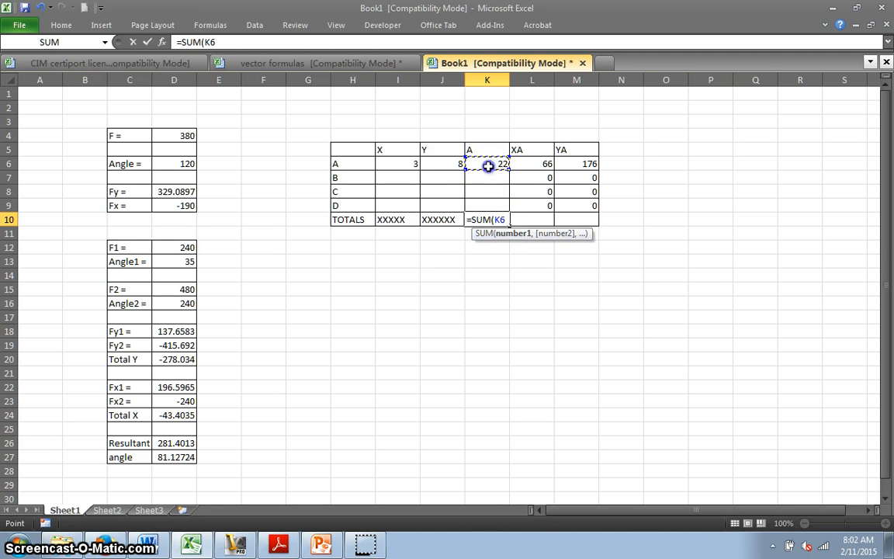
{"action": "left_click_drag", "start_coordinate": [487, 164], "coordinate": [489, 204]}
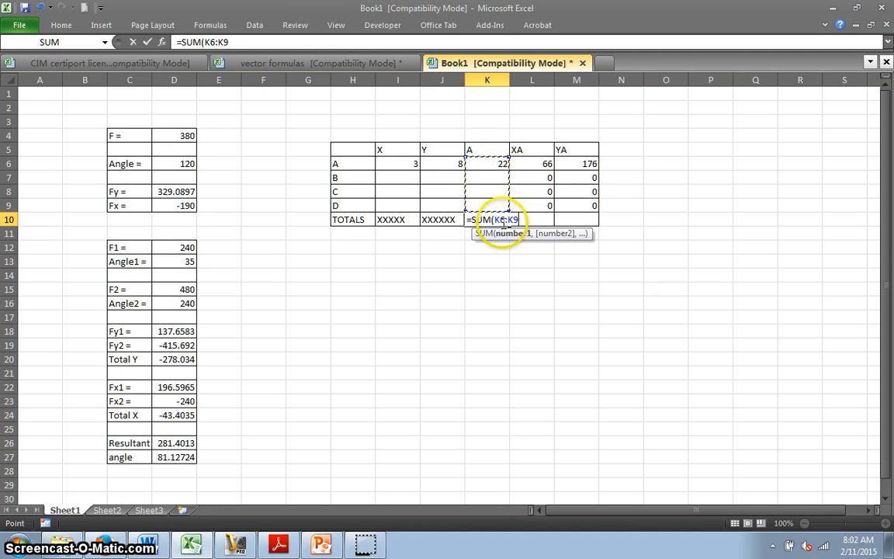
{"action": "type", "text": ")"}
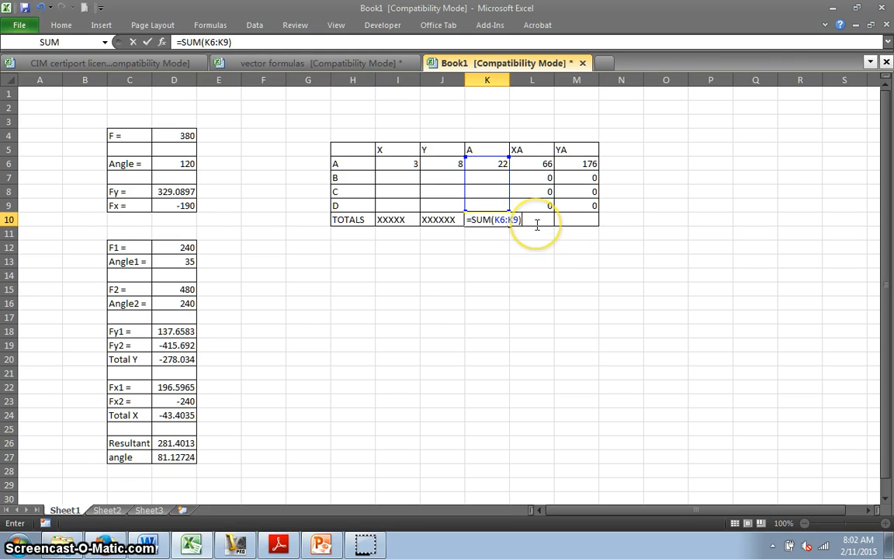
{"action": "key", "text": "Return"}
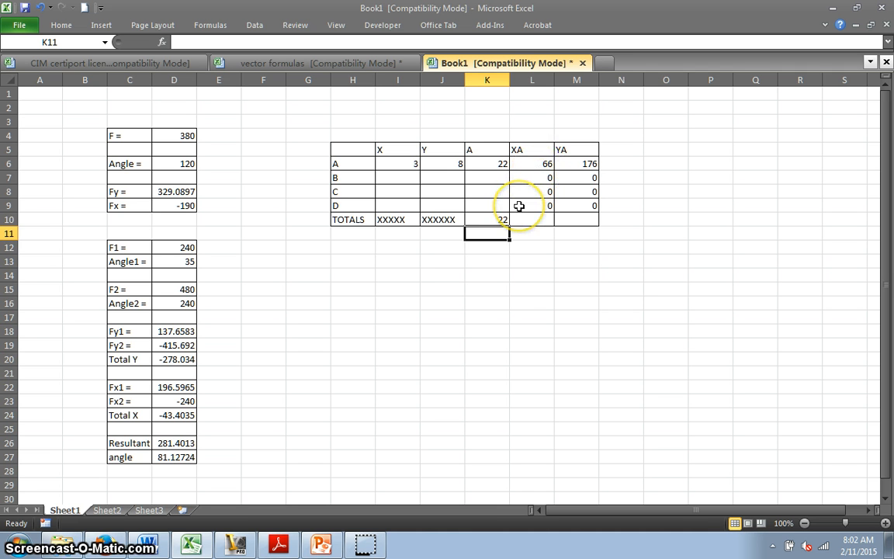
- Fill the SUM formula right into the XA and YA totals, giving 66 and 176
{"action": "left_click_drag", "start_coordinate": [497, 220], "coordinate": [569, 220]}
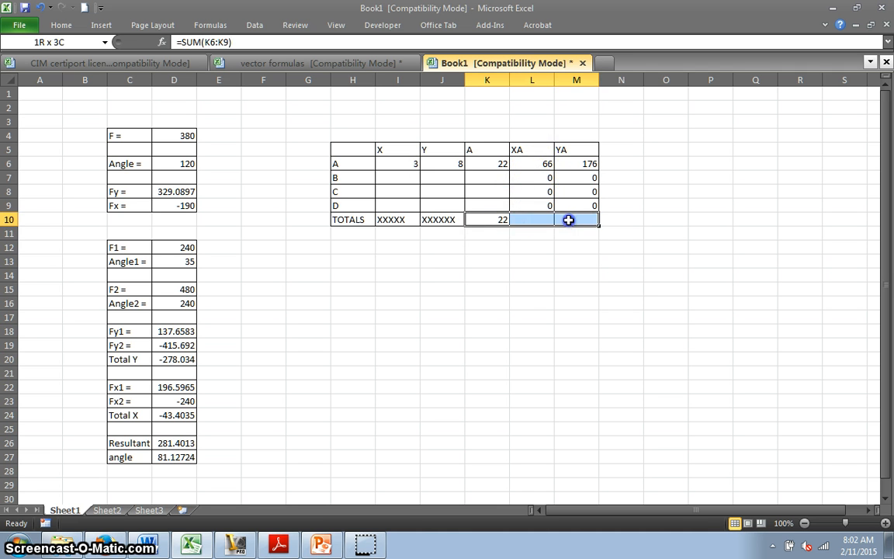
{"action": "left_click", "coordinate": [61, 24]}
{"action": "left_click", "coordinate": [778, 59]}
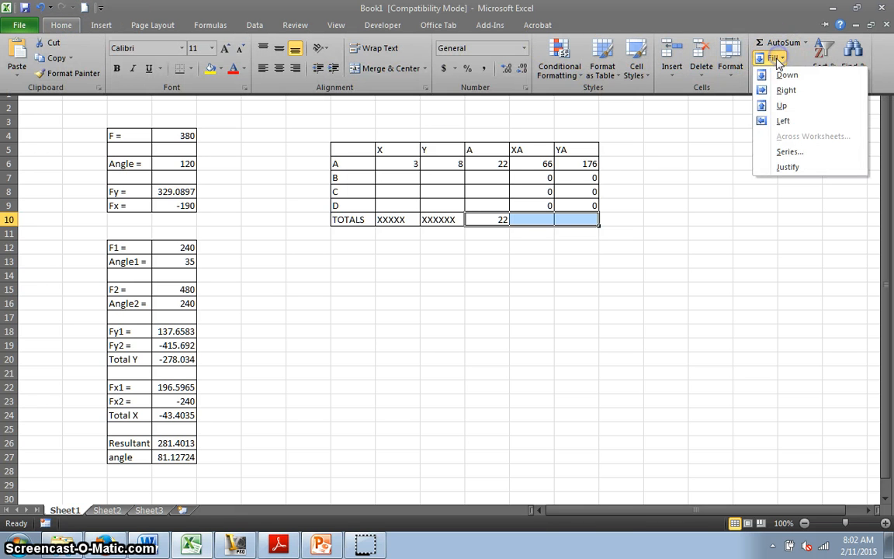
{"action": "left_click", "coordinate": [785, 90]}
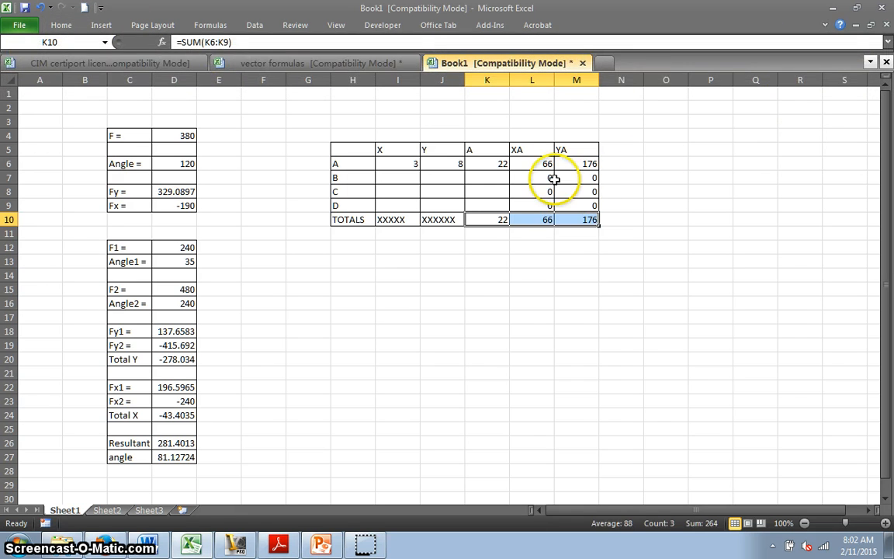
{"action": "left_click", "coordinate": [583, 179]}
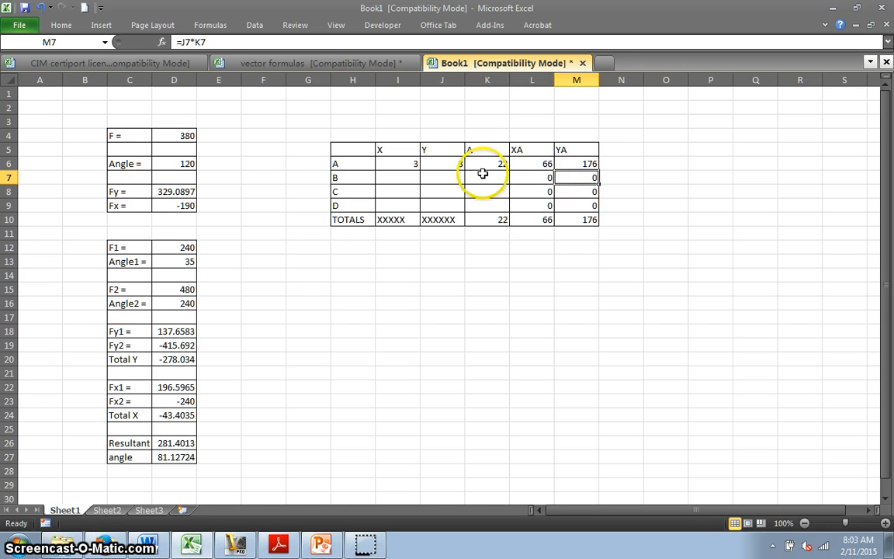
- Enter row B's values X 4, Y 6 and A 77, raising the totals to 99, 374 and 638
{"action": "left_click", "coordinate": [393, 180]}
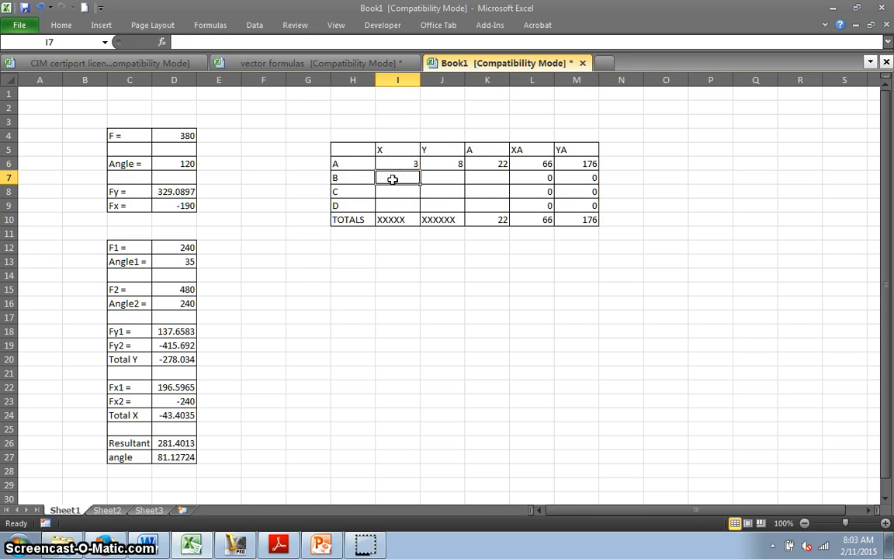
{"action": "type", "text": "4"}
{"action": "key", "text": "Tab"}
{"action": "type", "text": "6"}
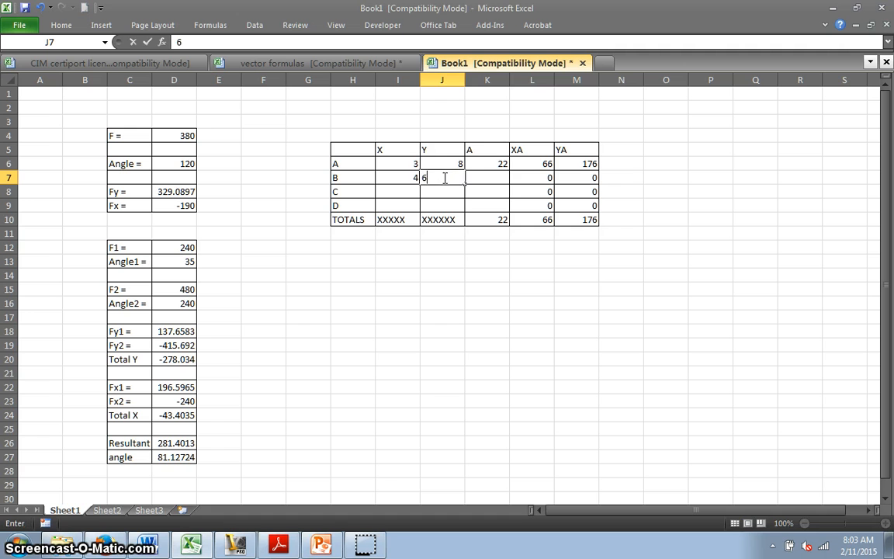
{"action": "left_click", "coordinate": [492, 180]}
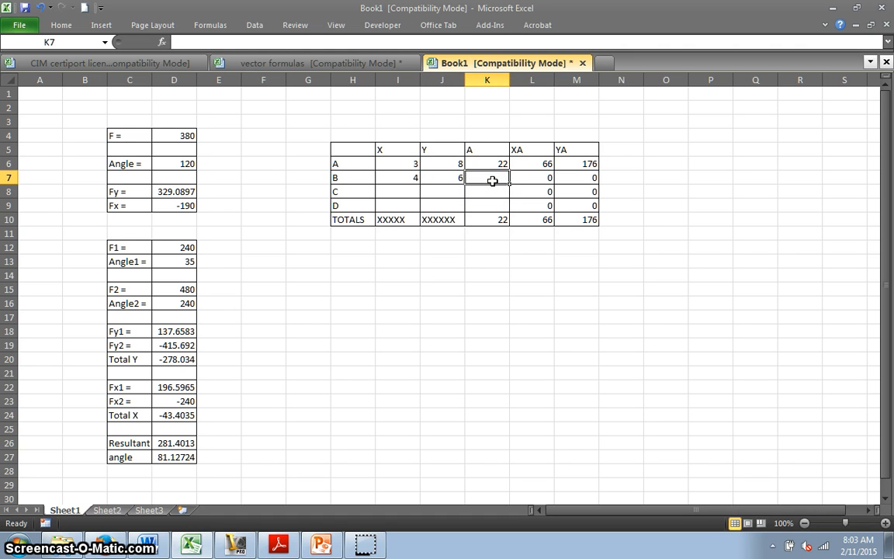
{"action": "type", "text": "77"}
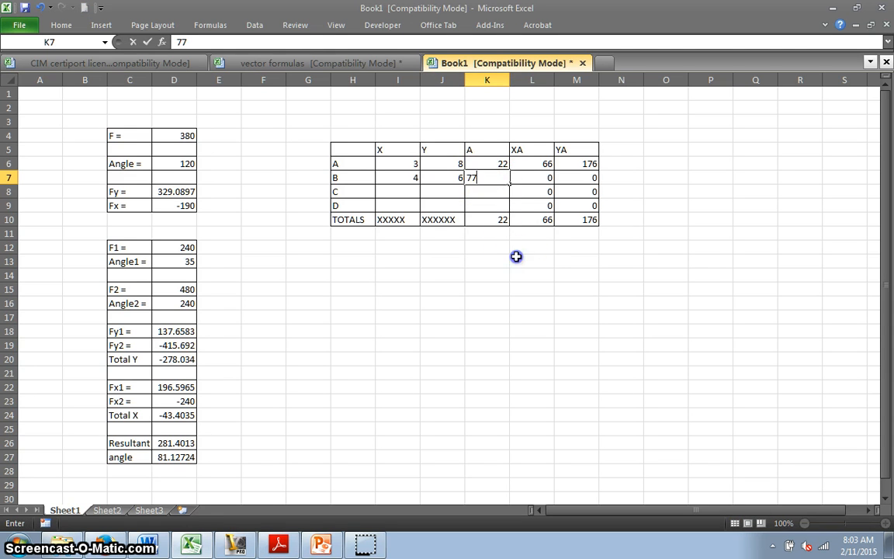
{"action": "left_click", "coordinate": [517, 257]}
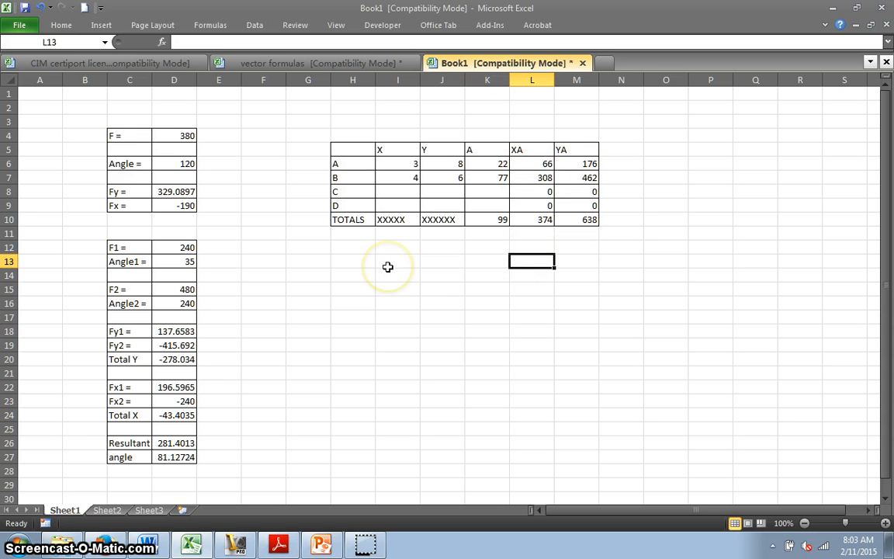
{"action": "left_click", "coordinate": [361, 262]}
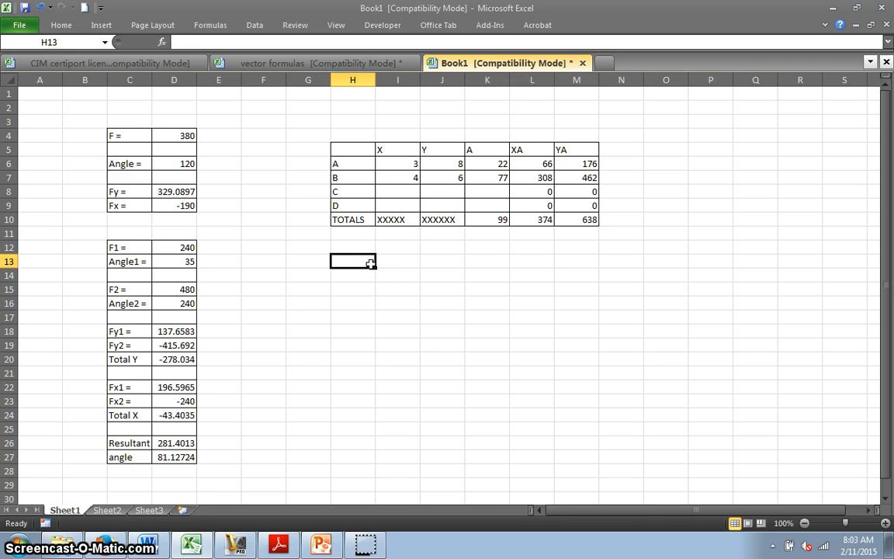
{"action": "type", "text": "cRN"}
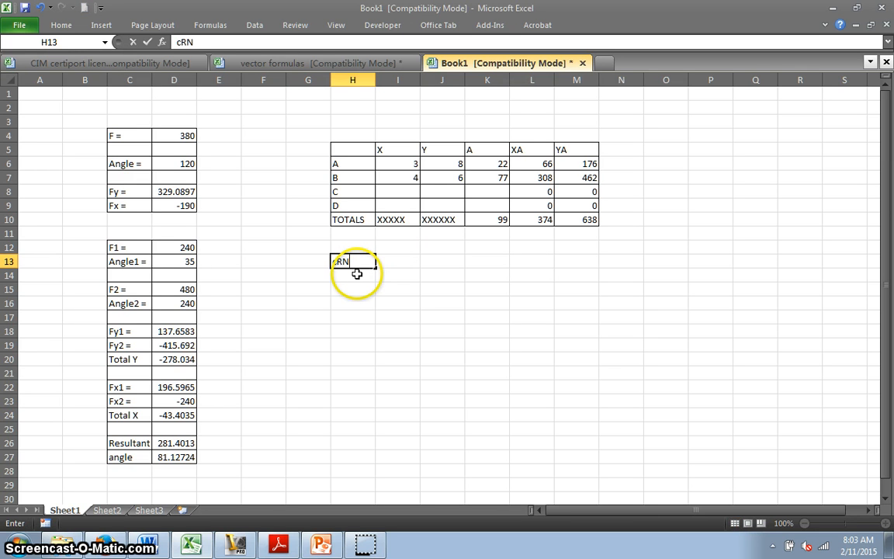
- Label H13 'CENTROID X =' and H14 'CENTROID Y =' beneath the table
{"action": "key", "text": "BackSpace"}
{"action": "key", "text": "BackSpace"}
{"action": "key", "text": "BackSpace"}
{"action": "type", "text": "CENTROID X ="}
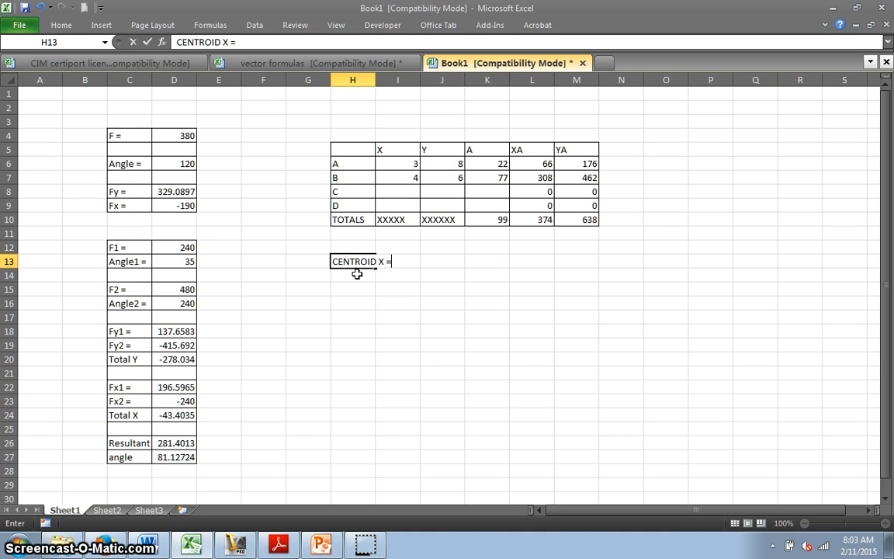
{"action": "key", "text": "Return"}
{"action": "type", "text": "CENTROI"}
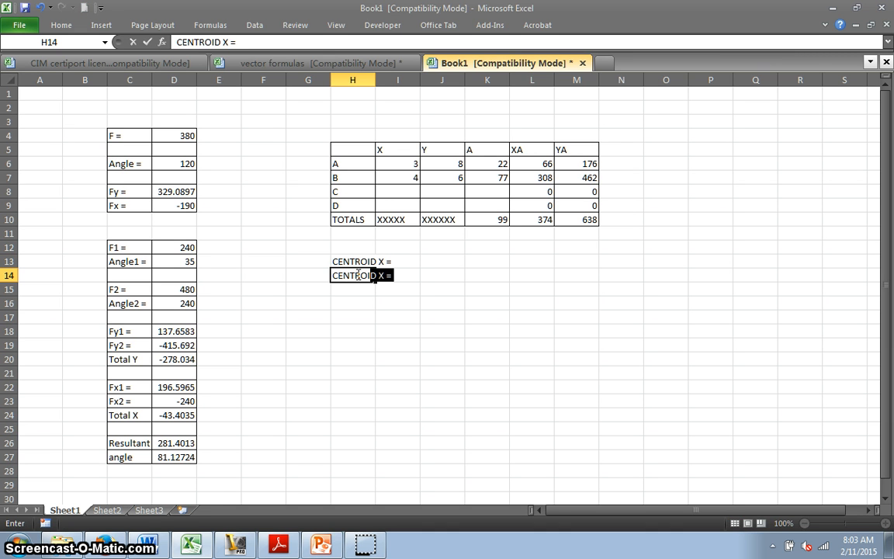
{"action": "type", "text": "D"}
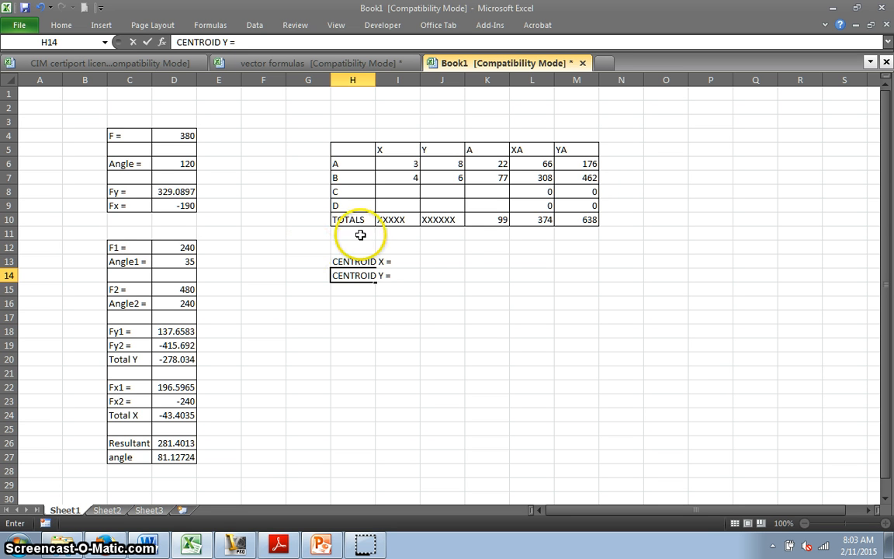
{"action": "left_click", "coordinate": [441, 262]}
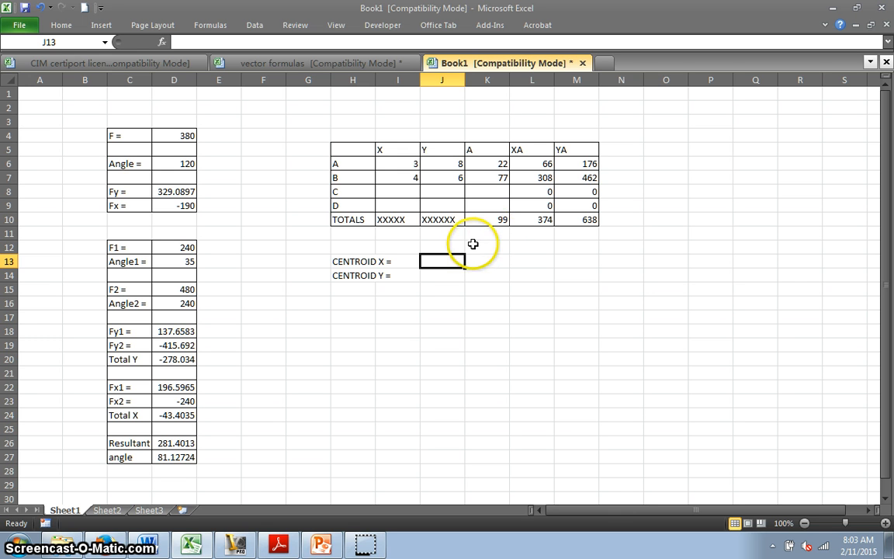
{"action": "type", "text": "="}
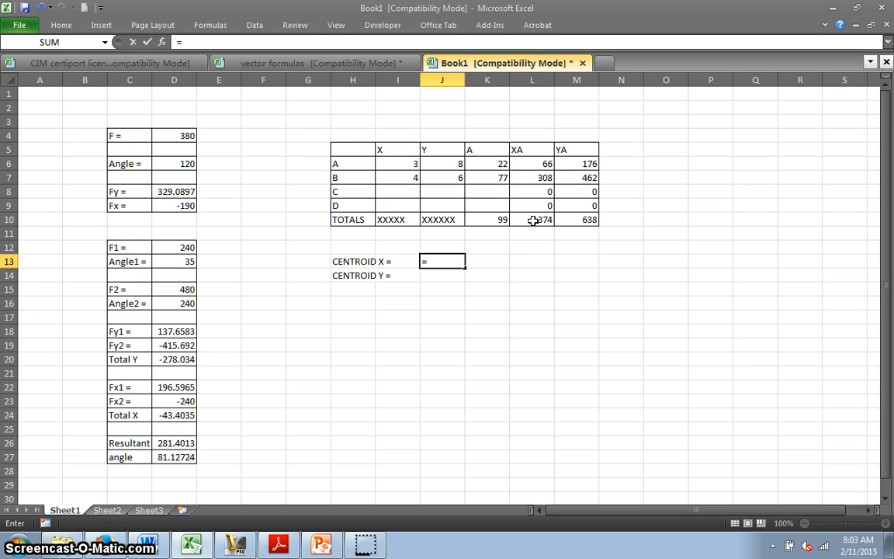
- Compute Centroid X as =L10/K10 in J13 and Centroid Y as =M10/K10 in J14
{"action": "left_click", "coordinate": [484, 221]}
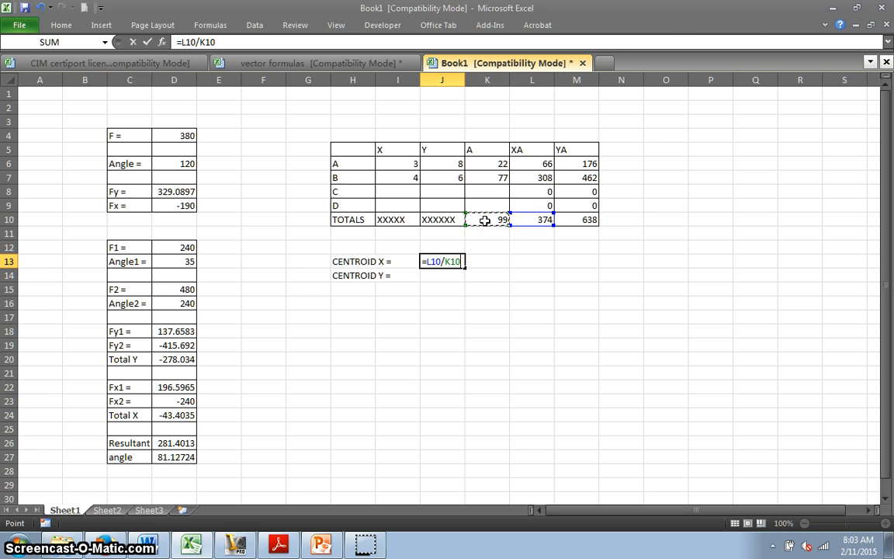
{"action": "key", "text": "Return"}
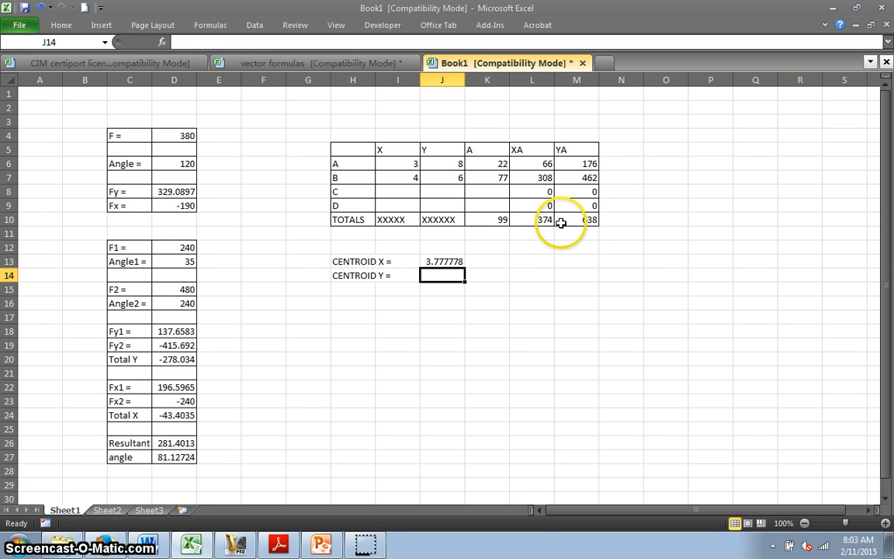
{"action": "type", "text": "="}
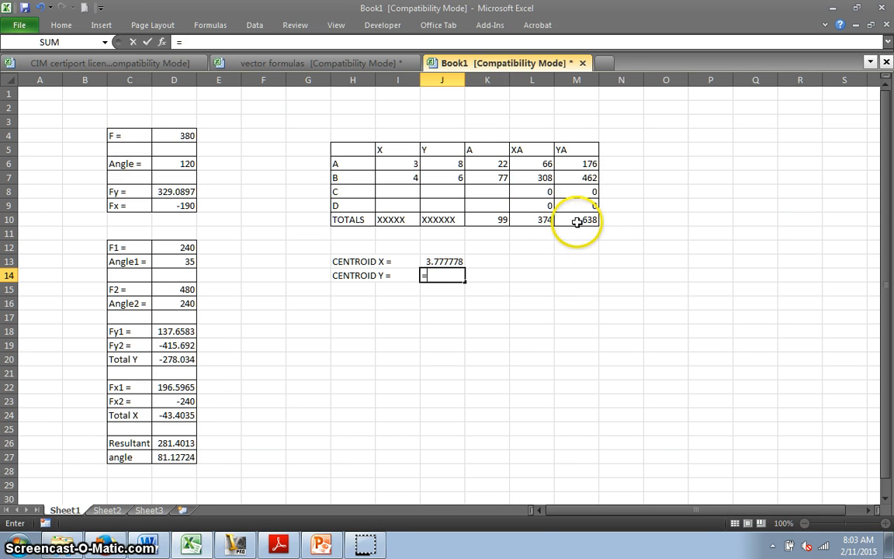
{"action": "left_click", "coordinate": [578, 220]}
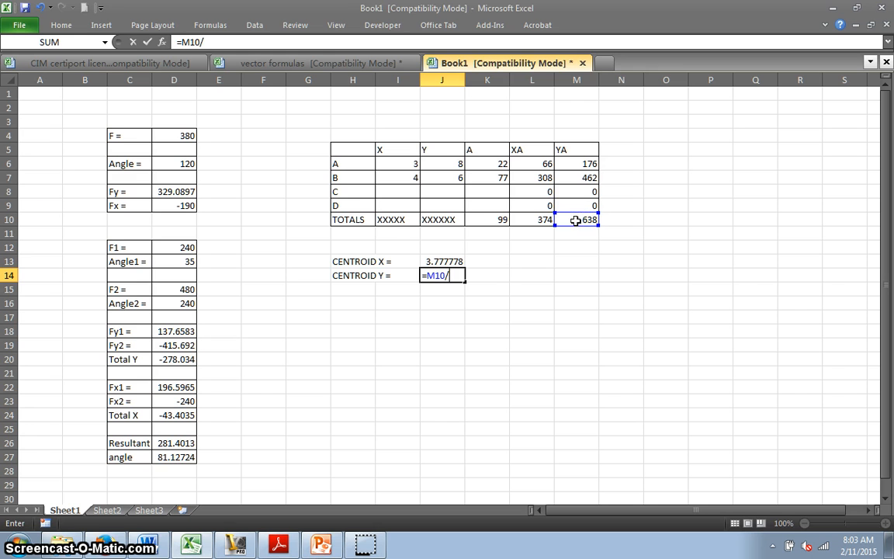
{"action": "left_click", "coordinate": [489, 219]}
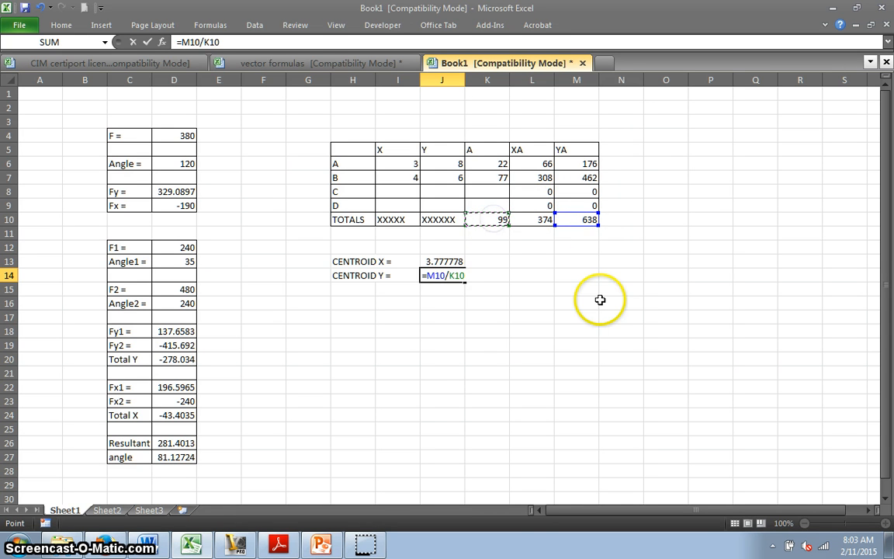
{"action": "key", "text": "Return"}
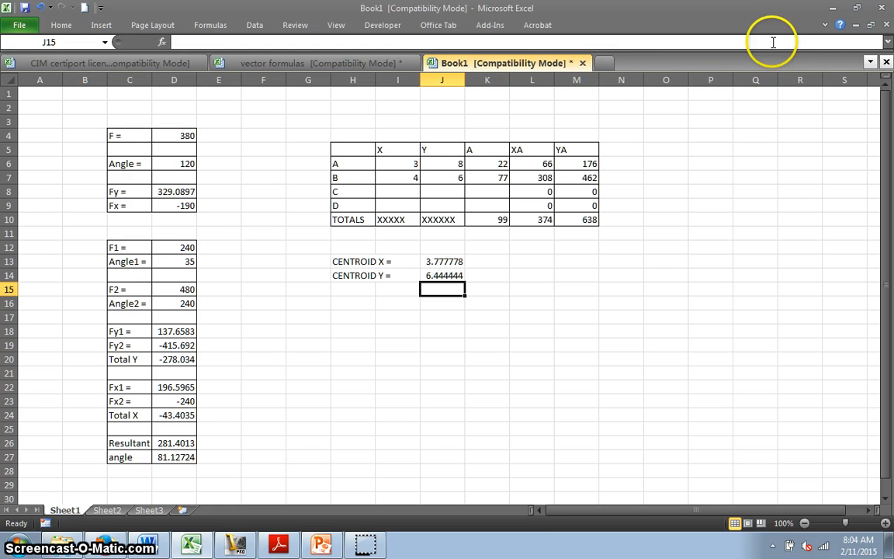
{"action": "left_click", "coordinate": [159, 63]}
{"action": "left_click", "coordinate": [250, 63]}
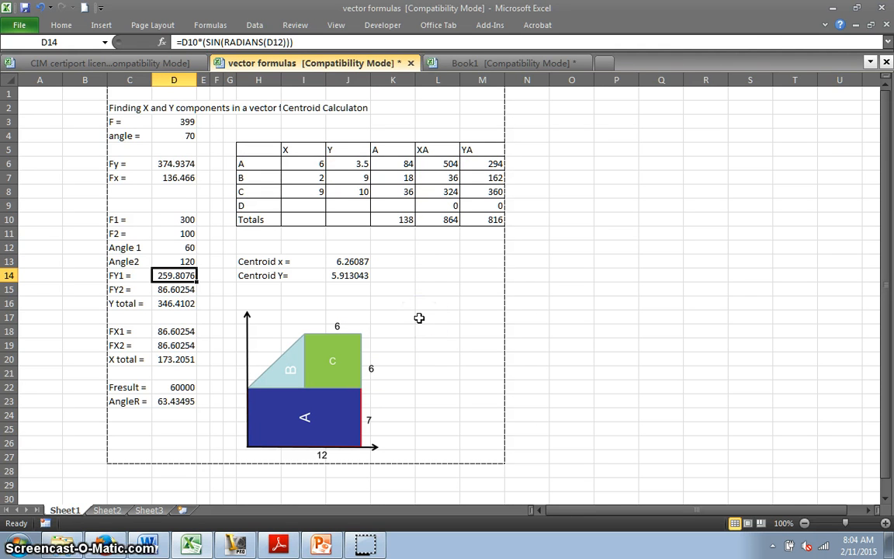
{"action": "left_click", "coordinate": [463, 63]}
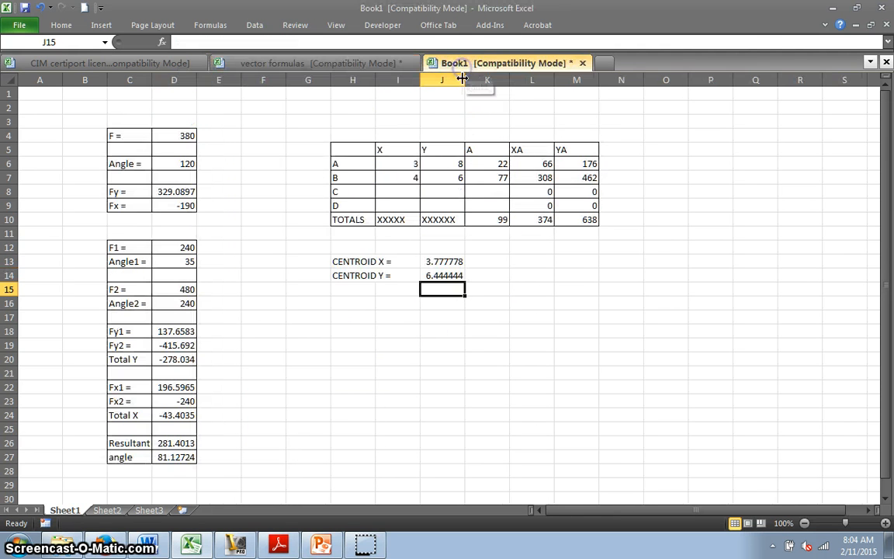